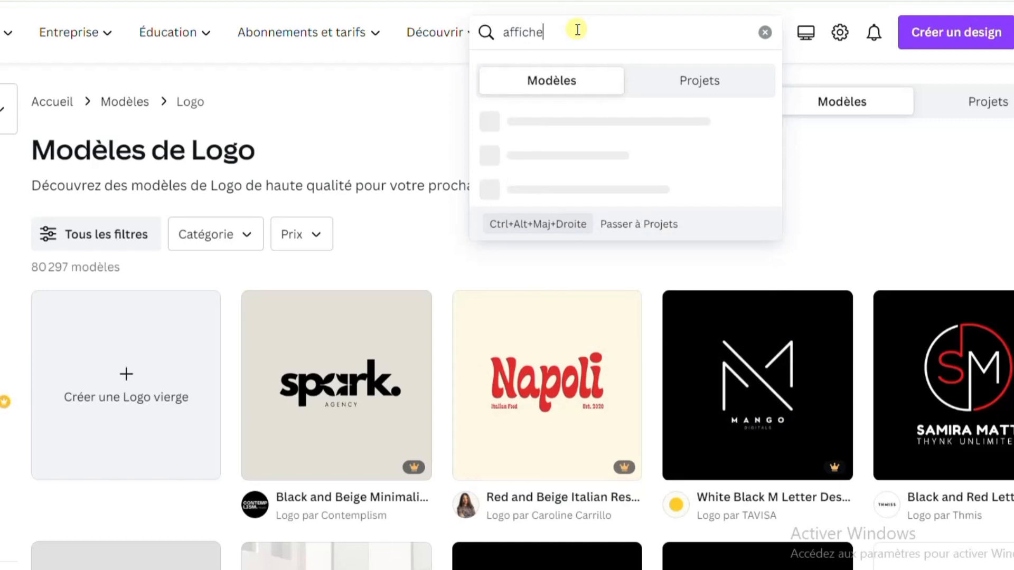
Search the templates for "affiche" and look through the food and restaurant poster designs.
{"action": "key", "text": "Return"}
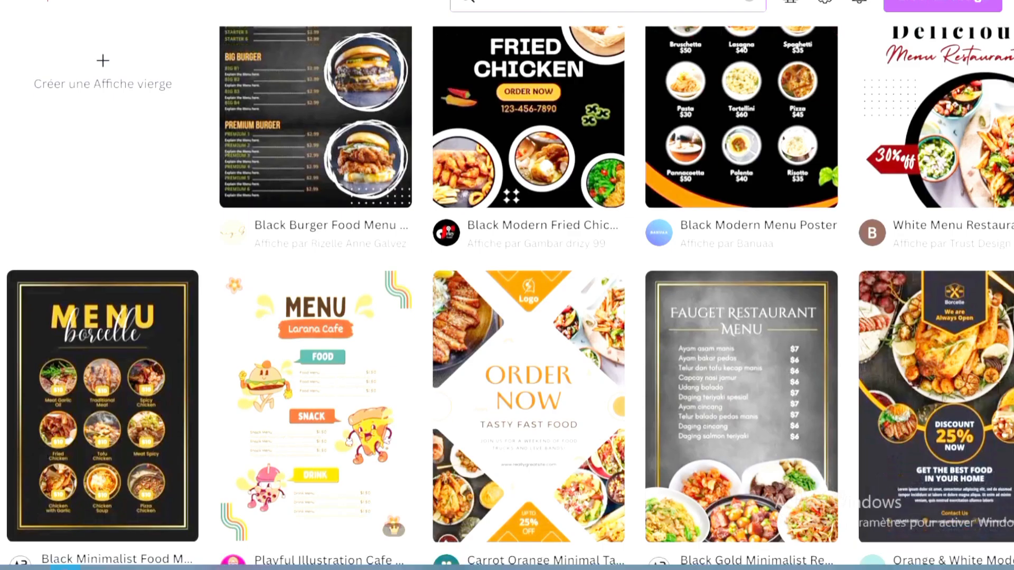
{"action": "scroll", "coordinate": [528, 296], "scroll_direction": "down", "scroll_amount": 1}
{"action": "scroll", "coordinate": [506, 295], "scroll_direction": "down", "scroll_amount": 8}
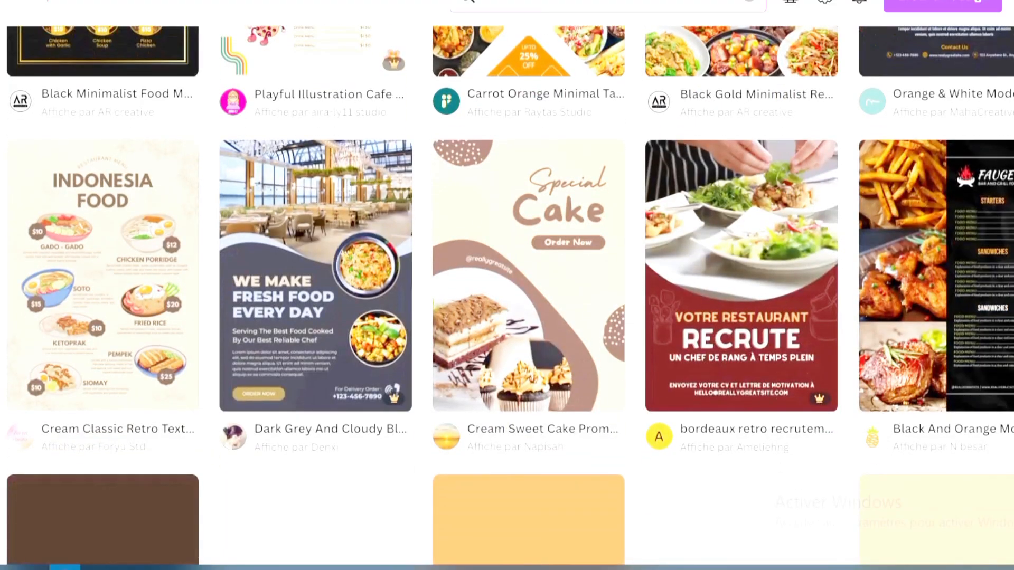
{"action": "scroll", "coordinate": [507, 295], "scroll_direction": "down", "scroll_amount": 2}
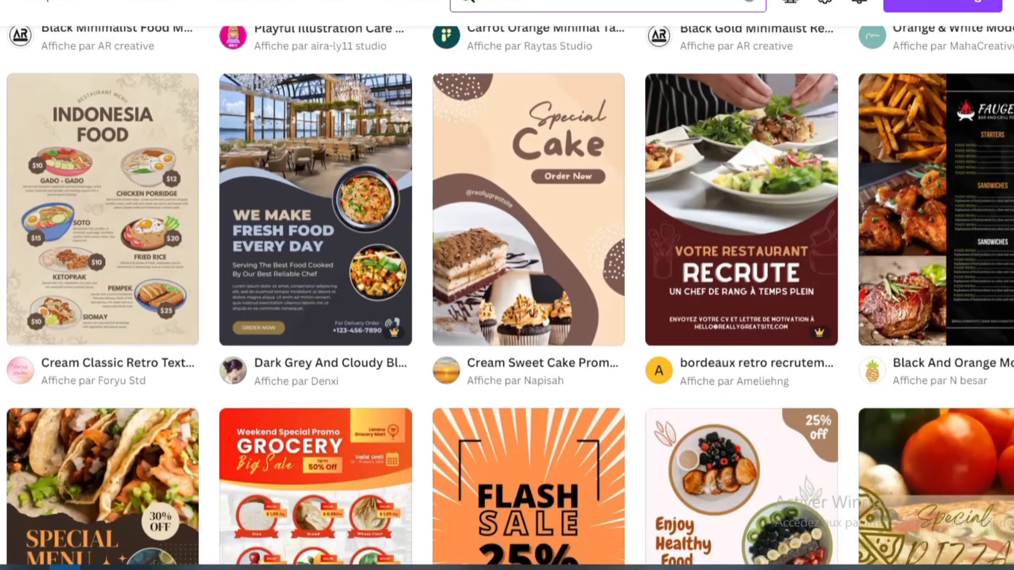
{"action": "scroll", "coordinate": [506, 296], "scroll_direction": "down", "scroll_amount": 1}
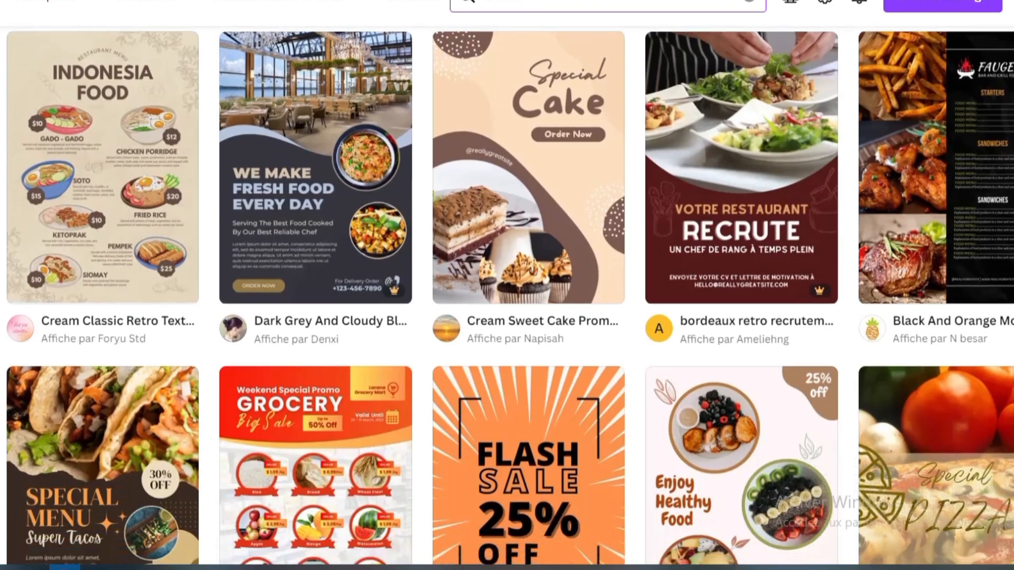
{"action": "scroll", "coordinate": [507, 295], "scroll_direction": "down", "scroll_amount": 4}
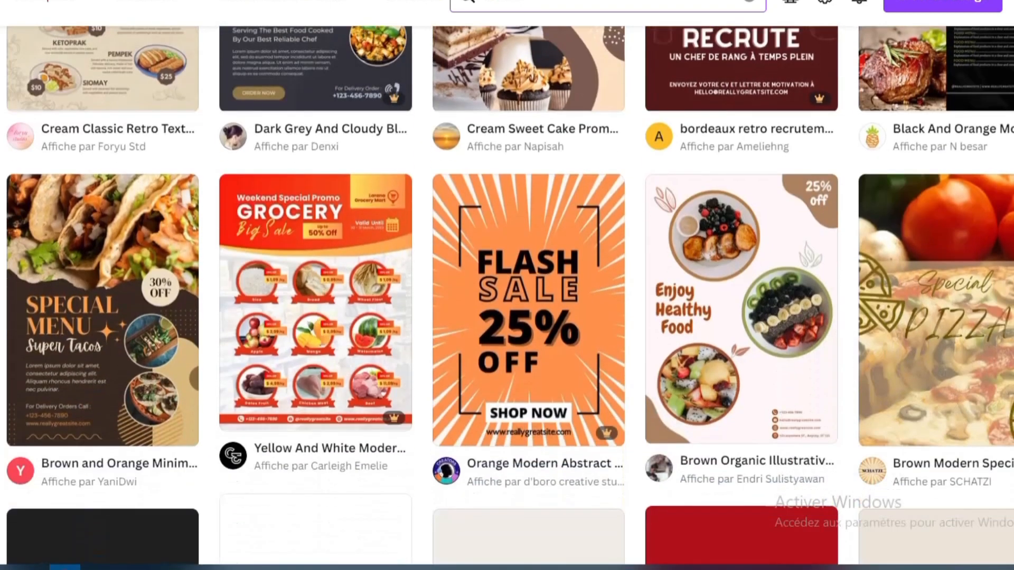
{"action": "scroll", "coordinate": [507, 295], "scroll_direction": "down", "scroll_amount": 5}
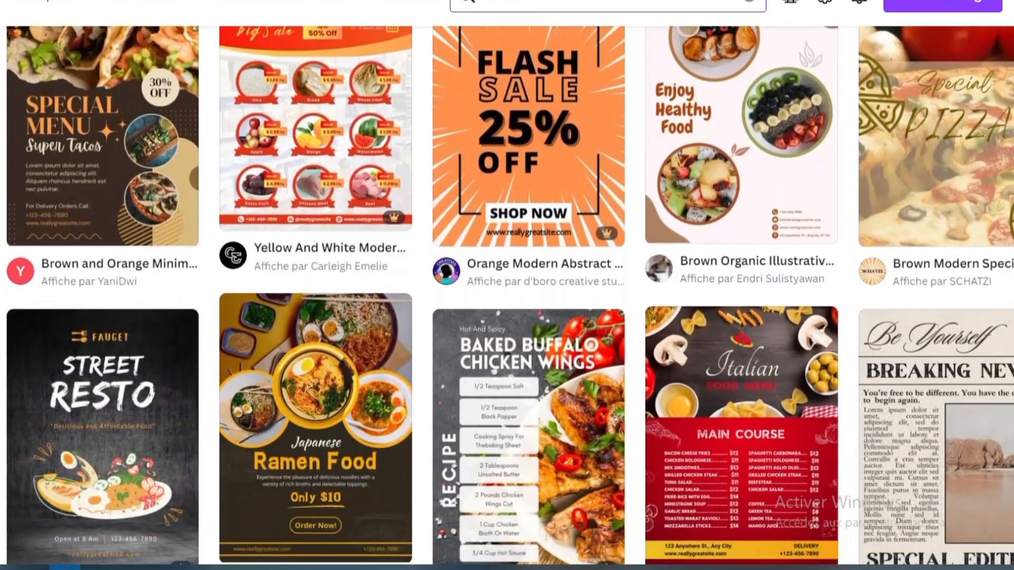
{"action": "scroll", "coordinate": [507, 295], "scroll_direction": "down", "scroll_amount": 2}
{"action": "scroll", "coordinate": [507, 296], "scroll_direction": "up", "scroll_amount": 1}
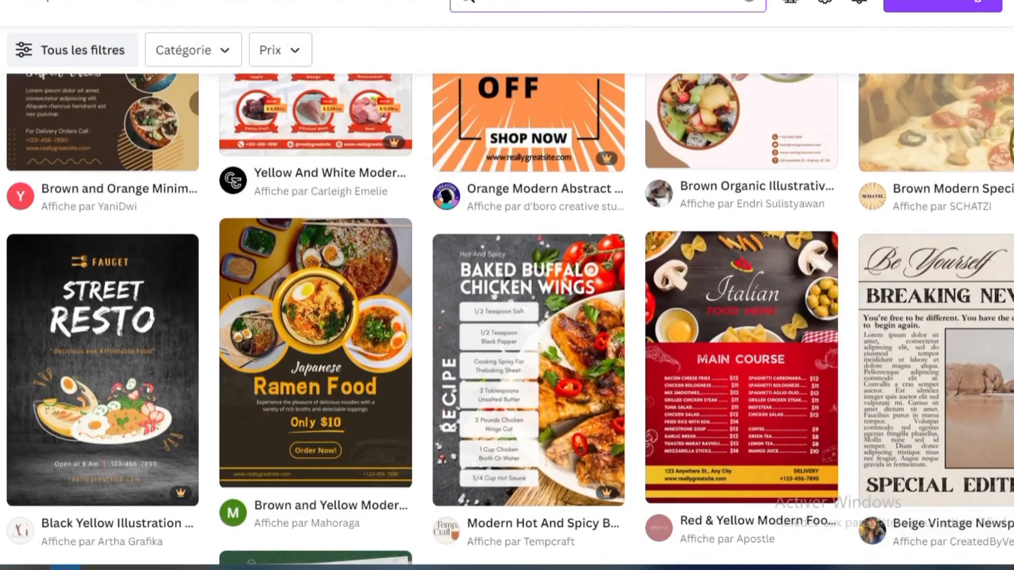
{"action": "scroll", "coordinate": [507, 295], "scroll_direction": "up", "scroll_amount": 8}
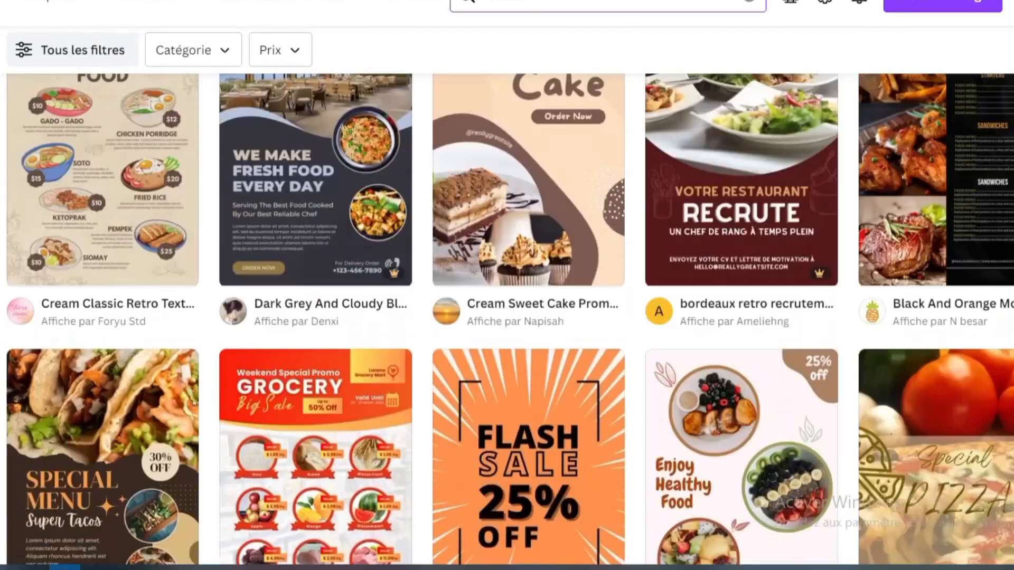
{"action": "scroll", "coordinate": [507, 296], "scroll_direction": "up", "scroll_amount": 10}
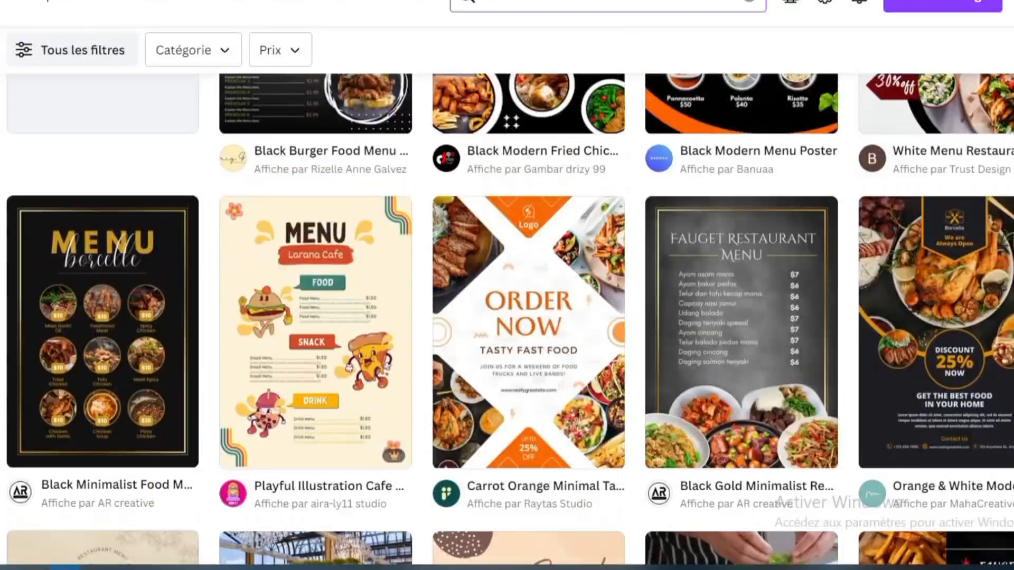
{"action": "scroll", "coordinate": [507, 296], "scroll_direction": "up", "scroll_amount": 4}
{"action": "scroll", "coordinate": [828, 207], "scroll_direction": "down", "scroll_amount": 11}
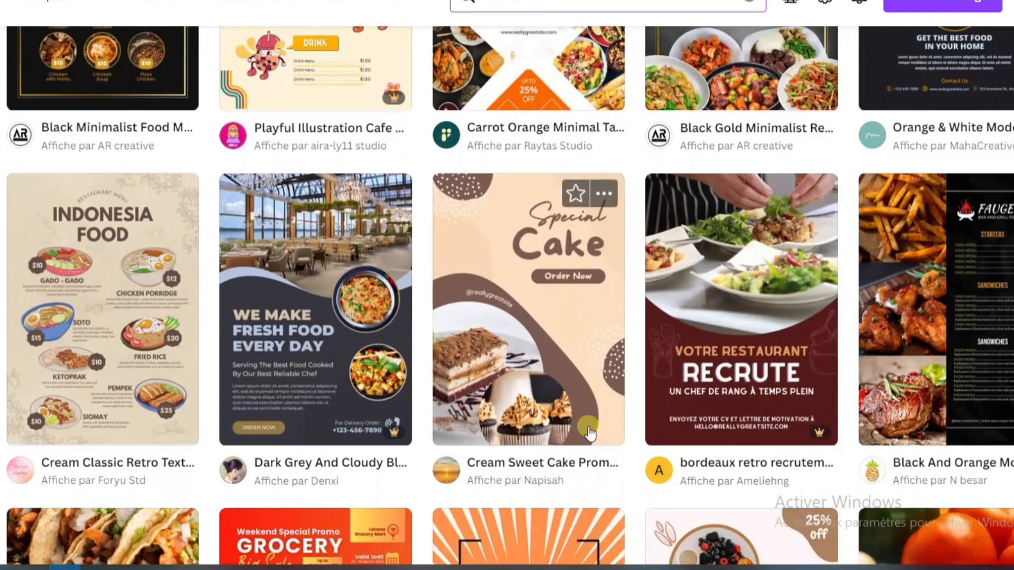
Open the "bordeaux retro recrutement affiche" template for customization.
{"action": "left_click", "coordinate": [704, 332]}
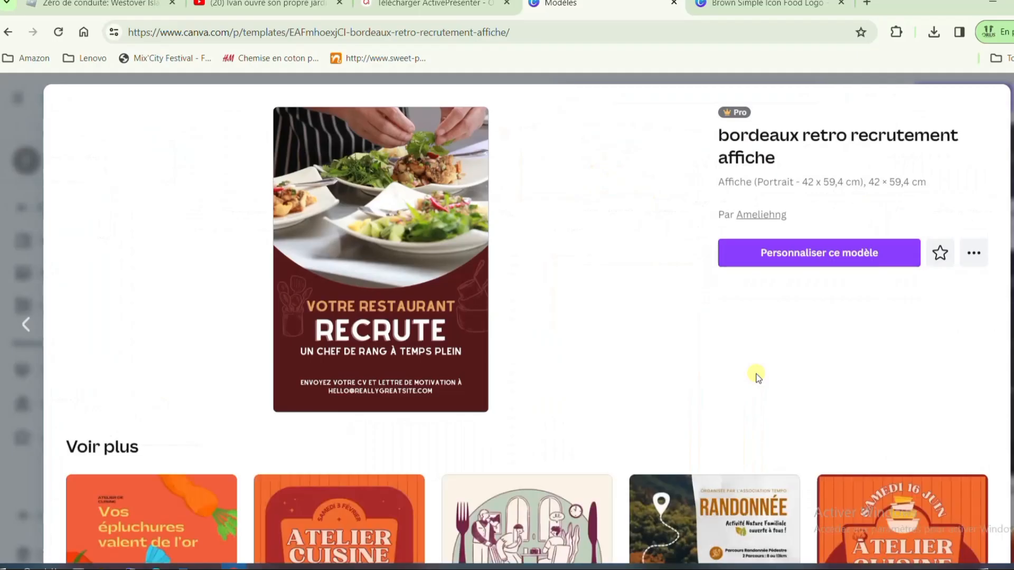
{"action": "left_click", "coordinate": [798, 184]}
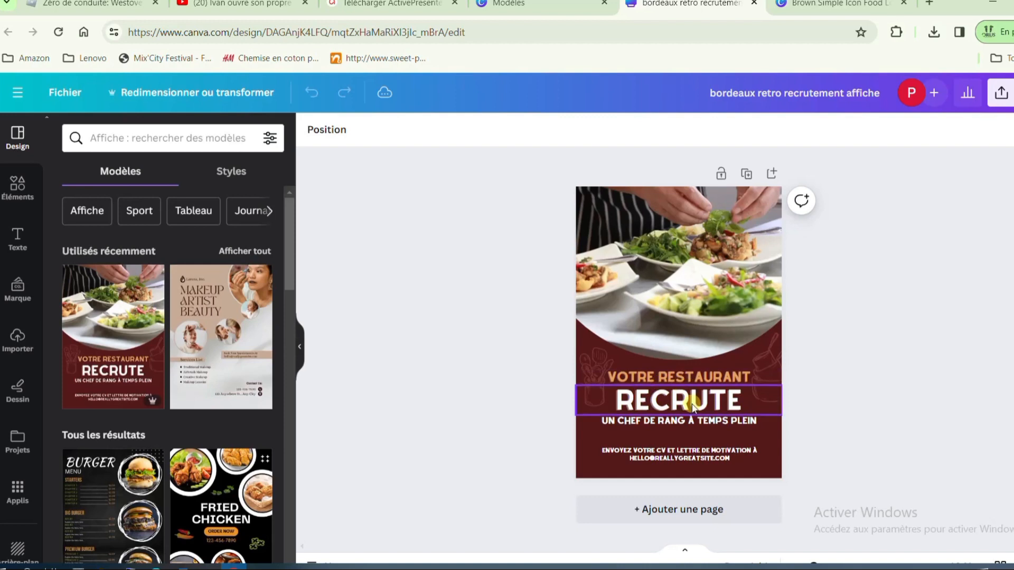
Replace the poster's large headline "RECRUTE" with "MON GOÛT".
{"action": "left_click", "coordinate": [693, 407]}
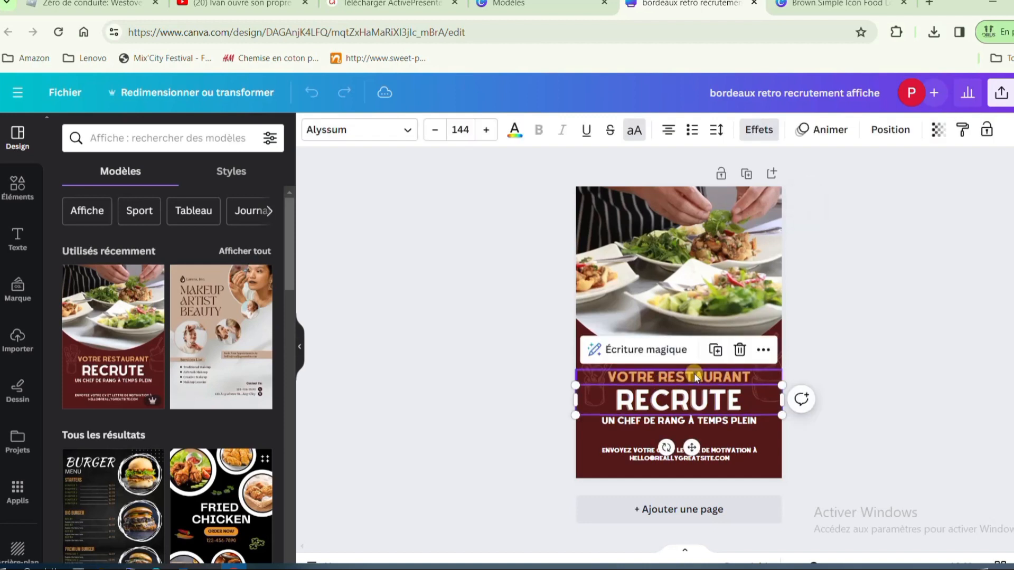
{"action": "double_click", "coordinate": [694, 404]}
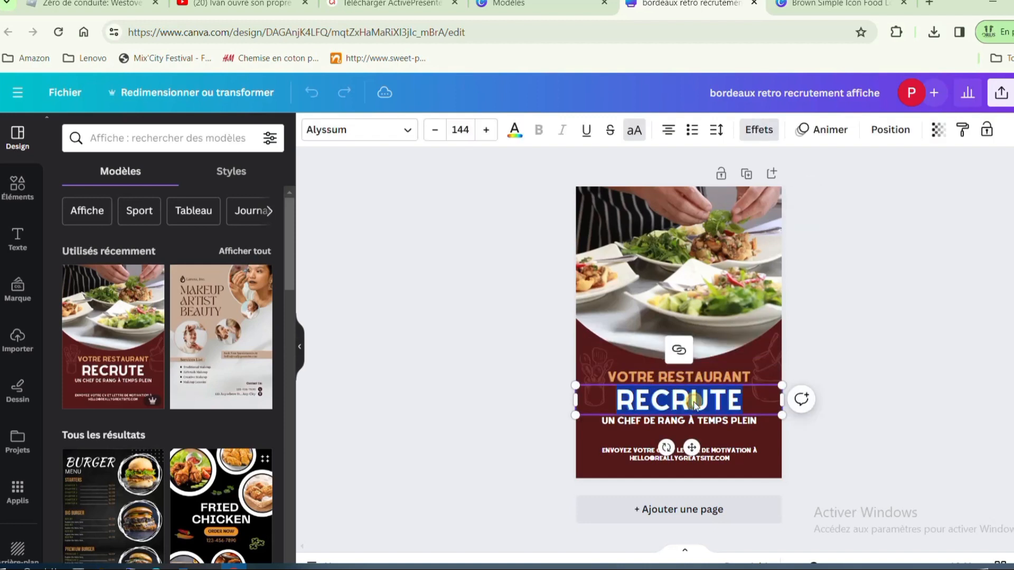
{"action": "type", "text": "MON G"}
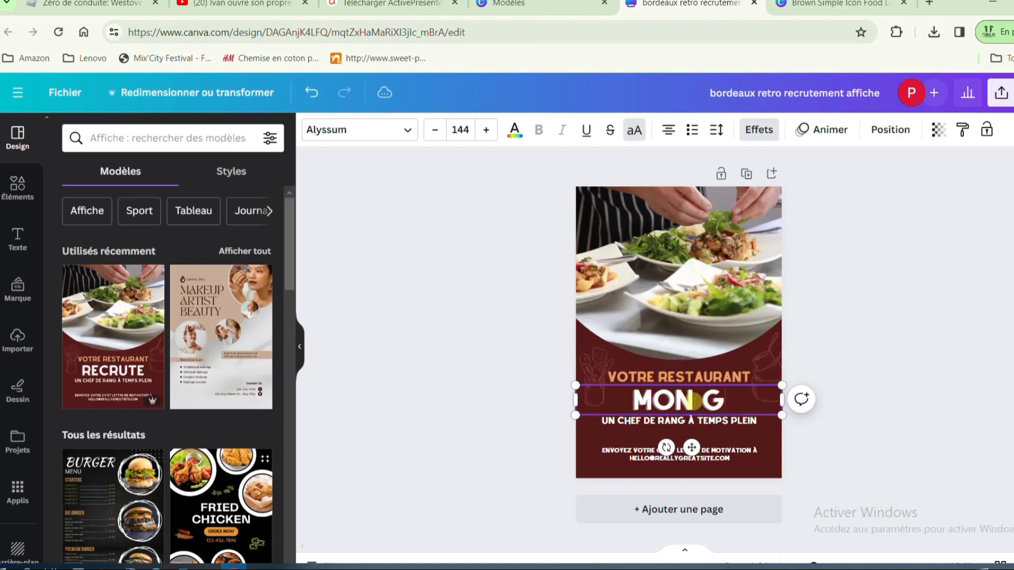
{"action": "type", "text": "OU"}
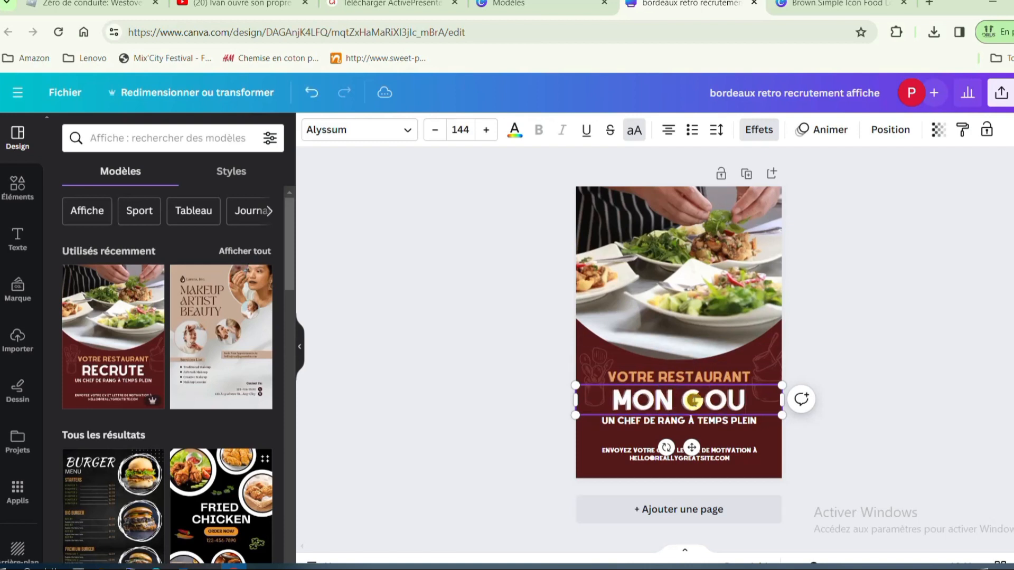
{"action": "key", "text": "BackSpace"}
{"action": "type", "text": "ÛT"}
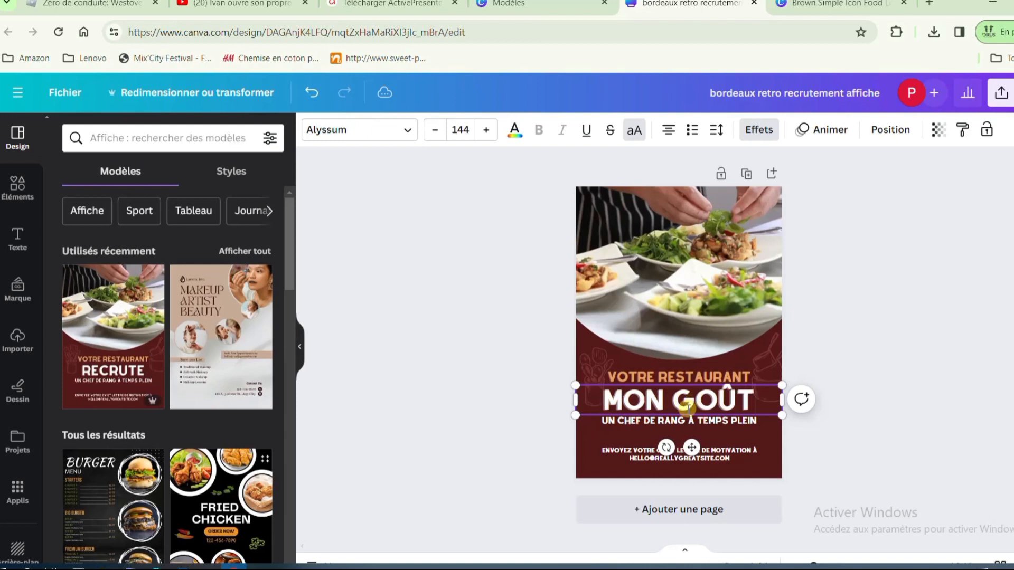
Replace the line beneath the headline with "MANGEZ BIEN!".
{"action": "left_click", "coordinate": [692, 425]}
{"action": "left_click", "coordinate": [692, 425]}
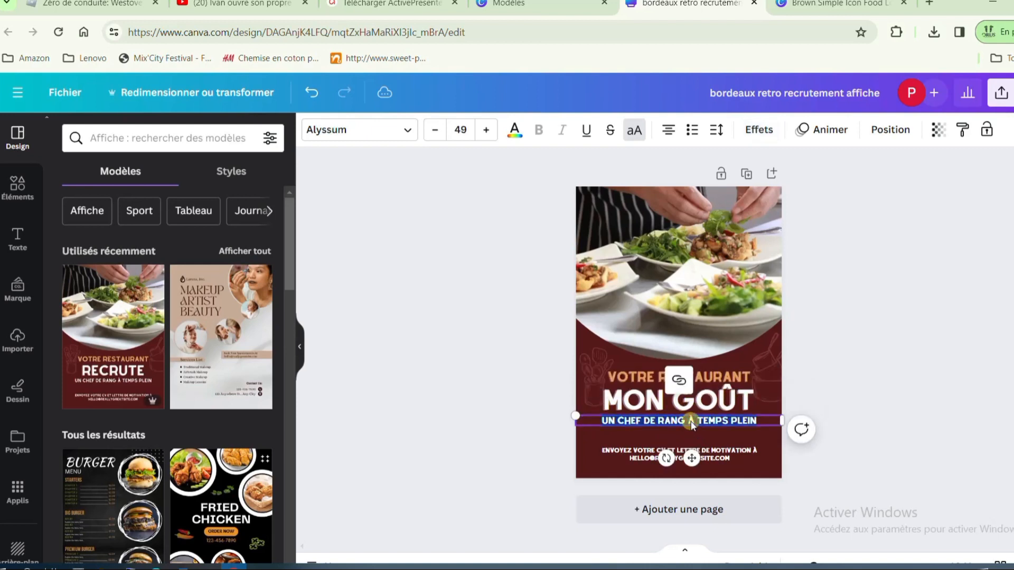
{"action": "type", "text": "MANGEZ BIE"}
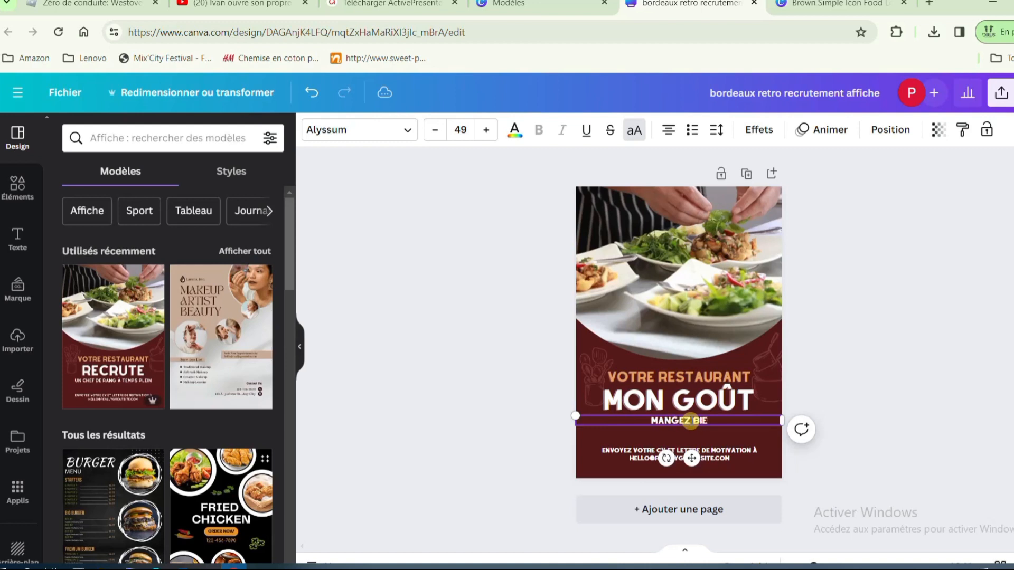
{"action": "type", "text": "N!"}
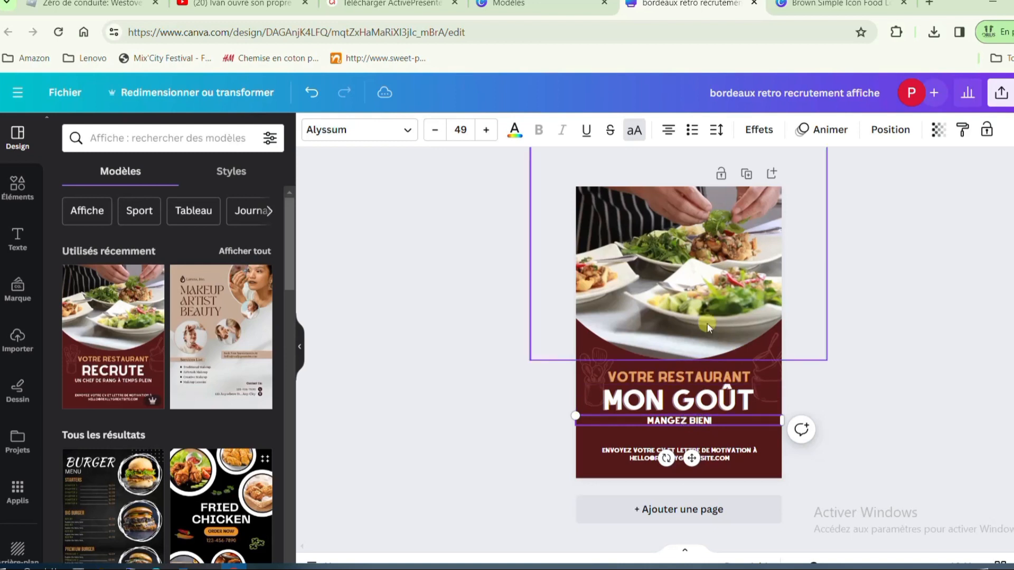
Search the elements for "spaguetti" and show all the photo results to find a replacement for the poster's main image.
{"action": "left_click", "coordinate": [692, 314]}
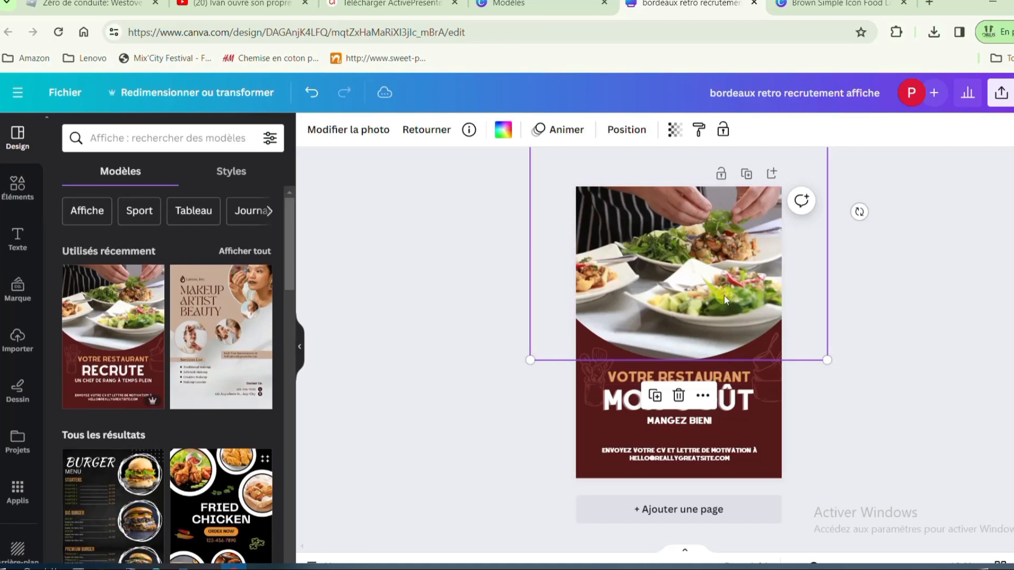
{"action": "left_click", "coordinate": [11, 189]}
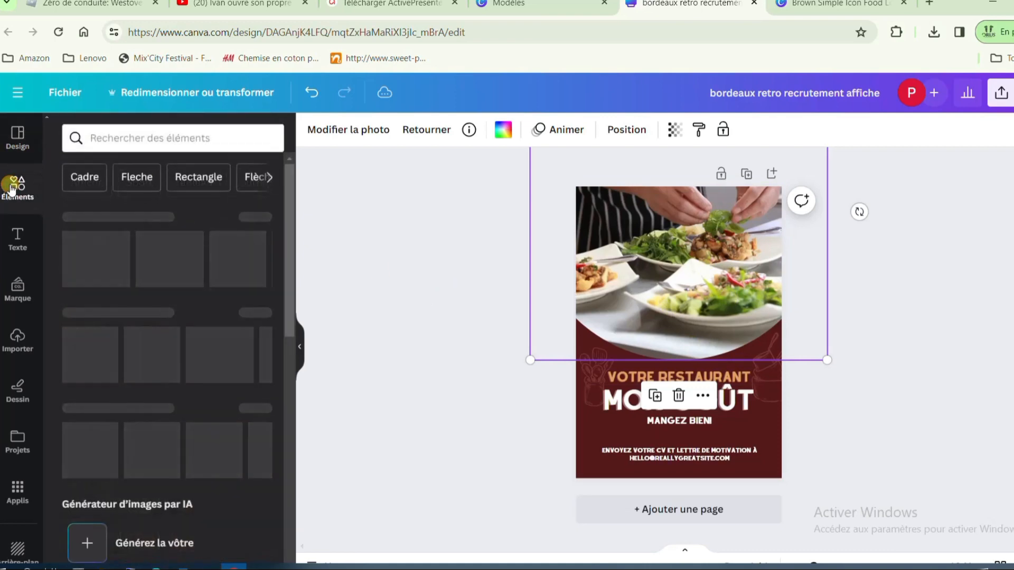
{"action": "left_click", "coordinate": [134, 137]}
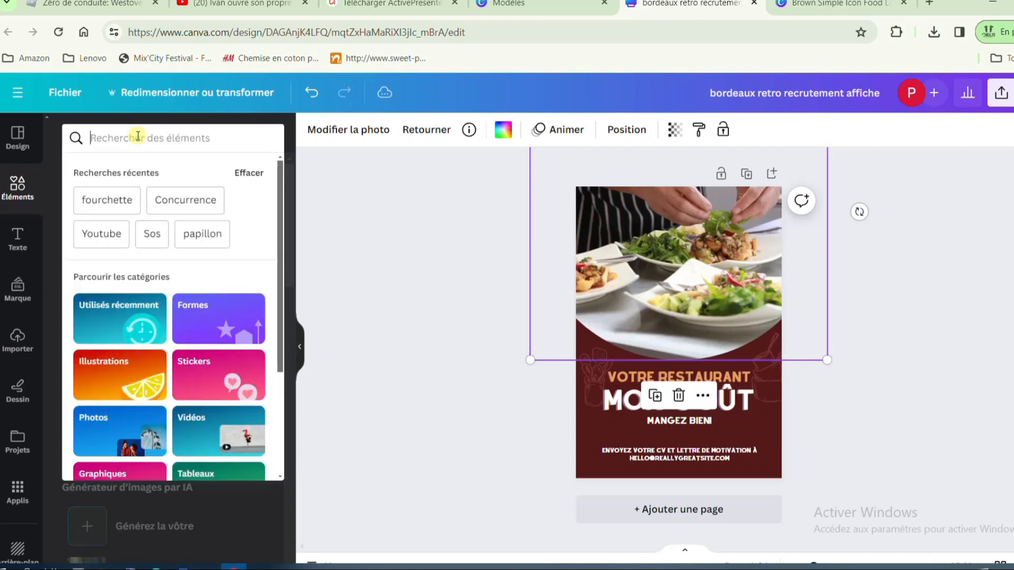
{"action": "type", "text": "spaguetti"}
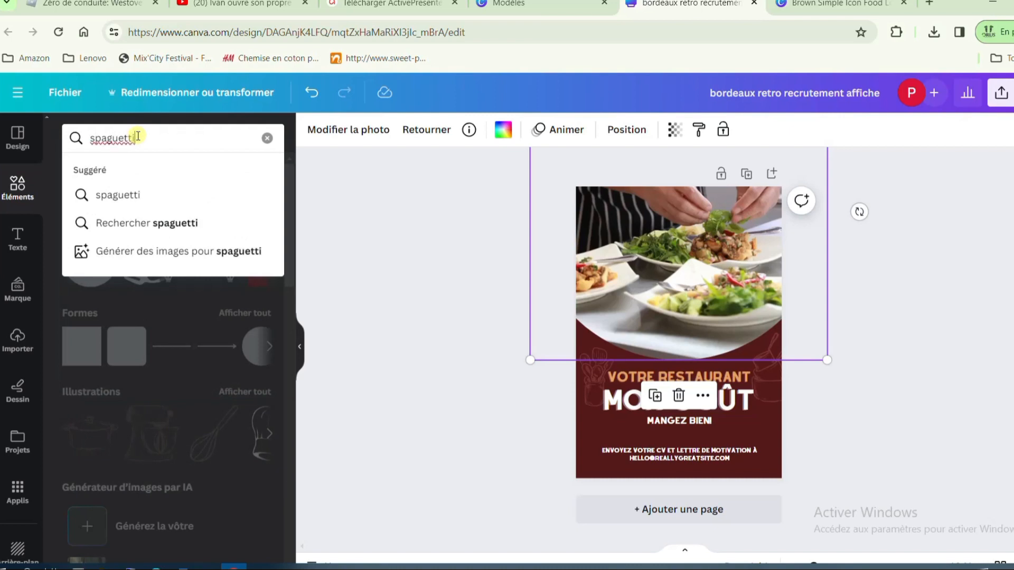
{"action": "key", "text": "Return"}
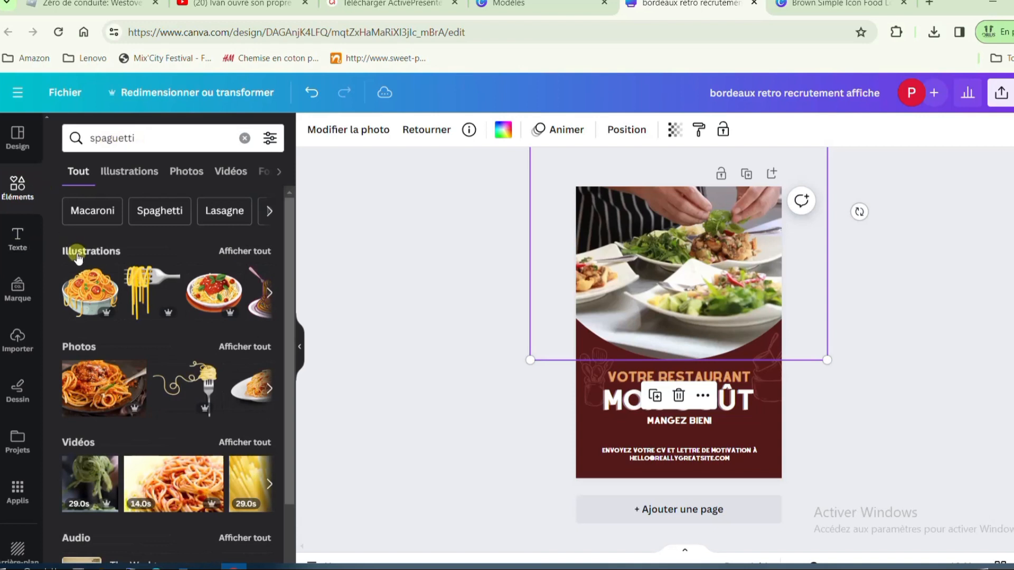
{"action": "left_click", "coordinate": [259, 346]}
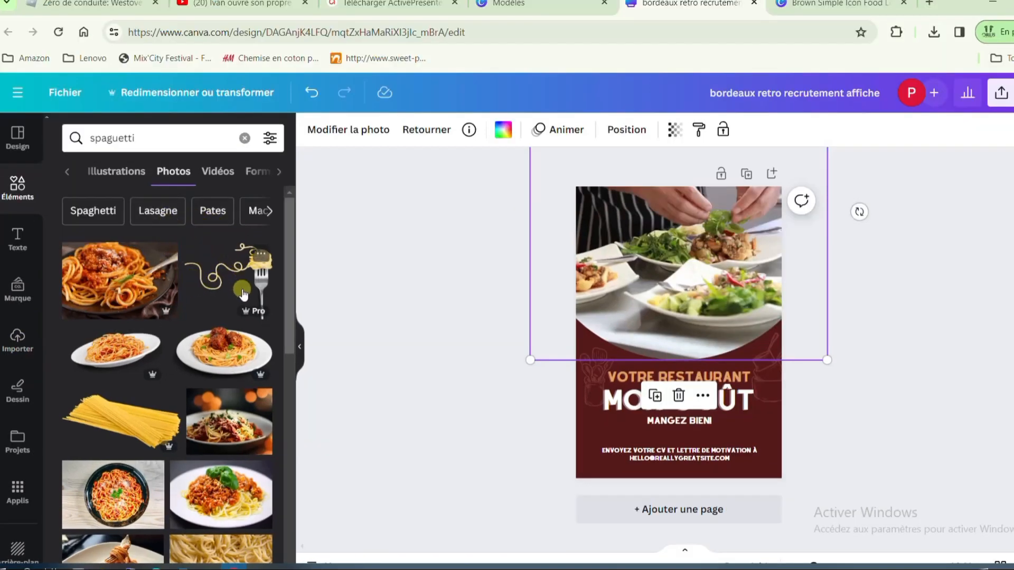
Try the first photo result, spaghetti in tomato sauce on a dark plate, as the image in the poster's upper frame.
{"action": "left_click", "coordinate": [125, 283]}
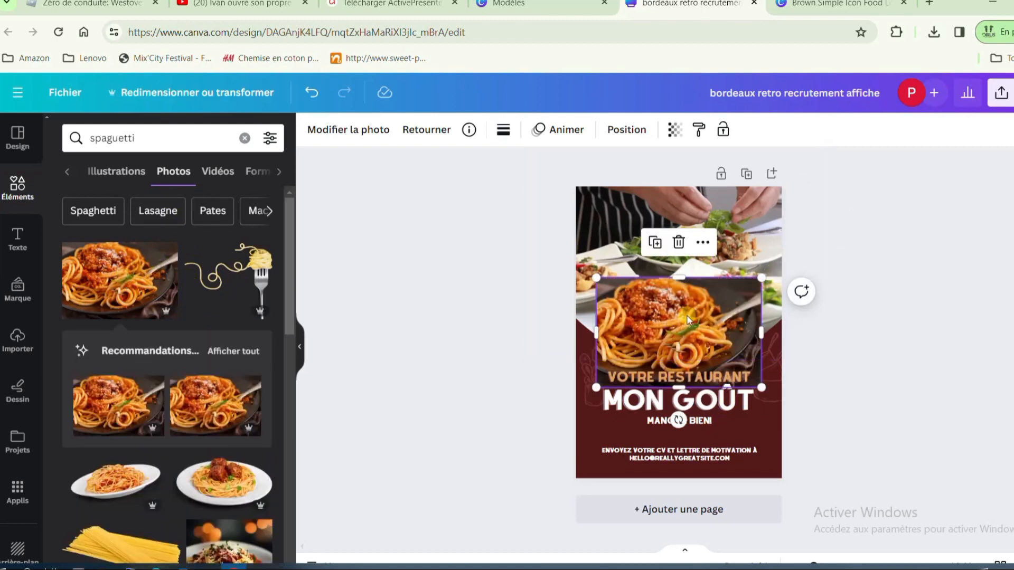
{"action": "left_click_drag", "start_coordinate": [688, 319], "coordinate": [684, 269]}
{"action": "left_click_drag", "start_coordinate": [126, 272], "coordinate": [658, 261]}
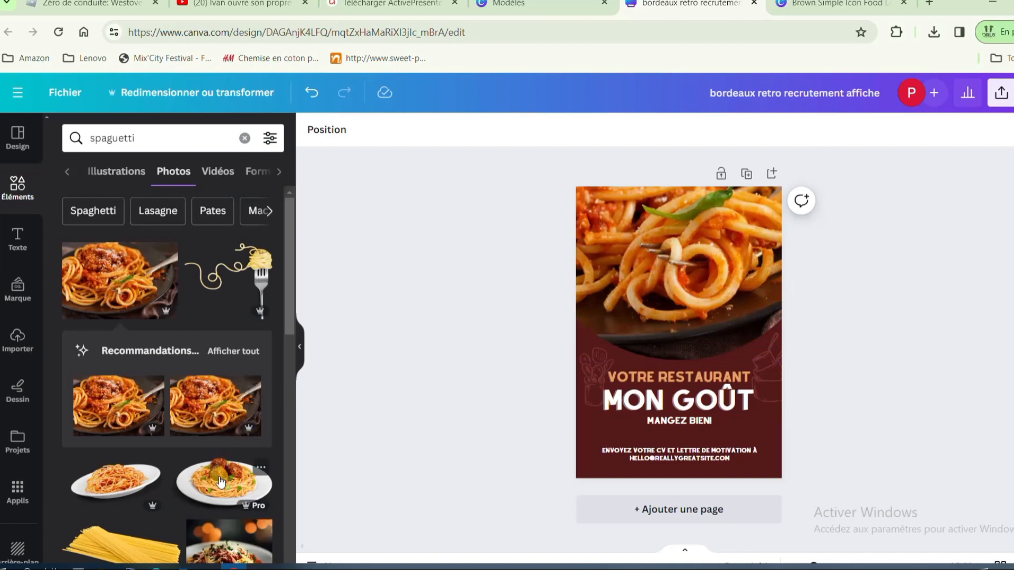
Fill the poster's upper frame with the spaghetti and meatballs photo, then rotate it 45.3 degrees and make it slightly smaller in the crop.
{"action": "left_click_drag", "start_coordinate": [220, 481], "coordinate": [714, 278]}
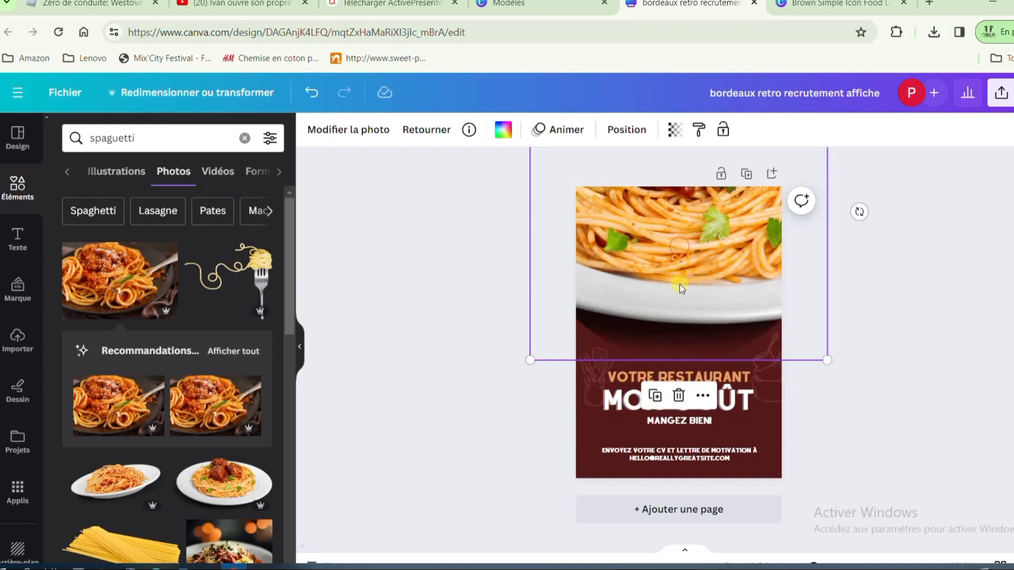
{"action": "double_click", "coordinate": [529, 362]}
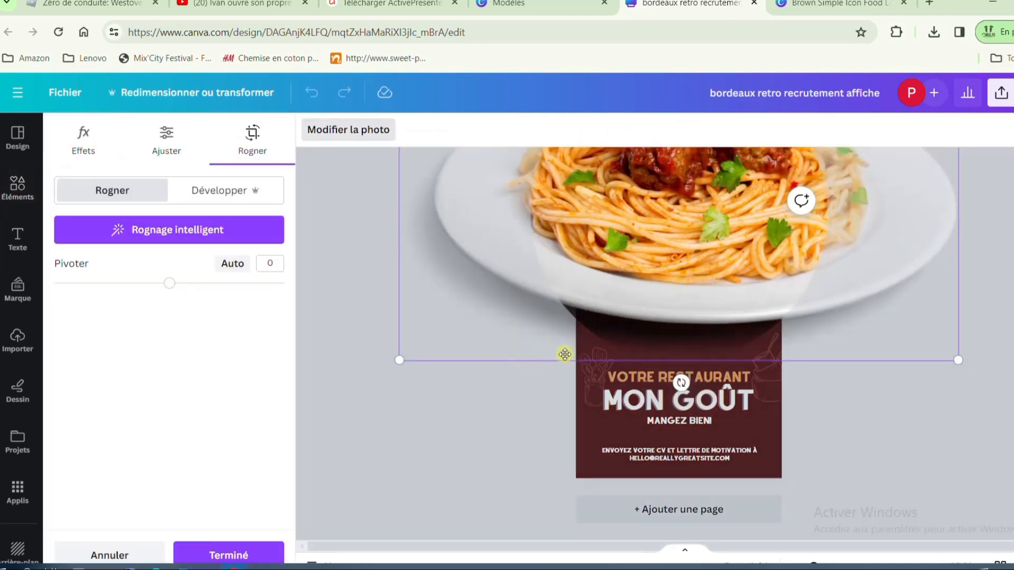
{"action": "left_click_drag", "start_coordinate": [649, 262], "coordinate": [652, 310]}
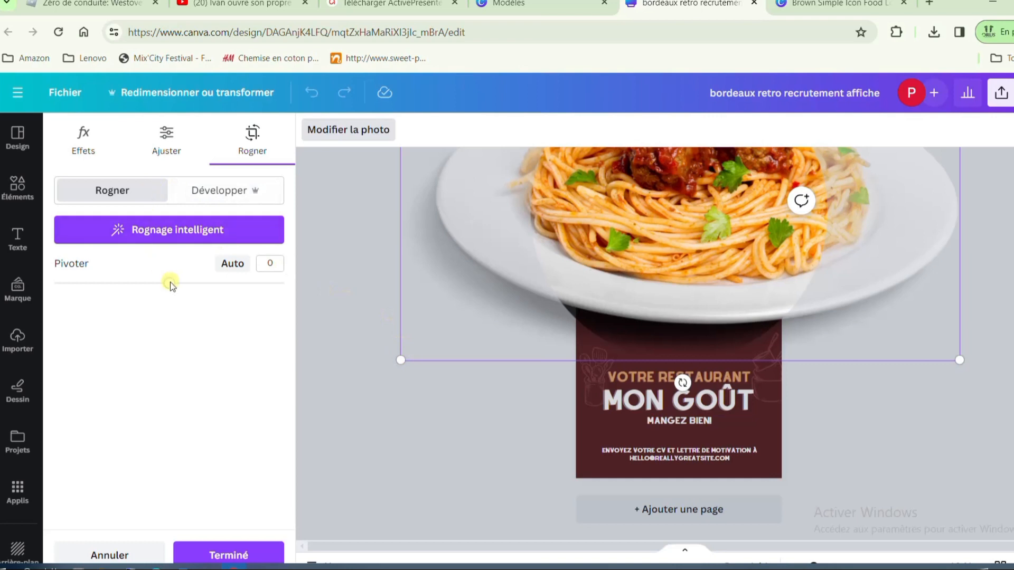
{"action": "left_click_drag", "start_coordinate": [170, 284], "coordinate": [199, 285]}
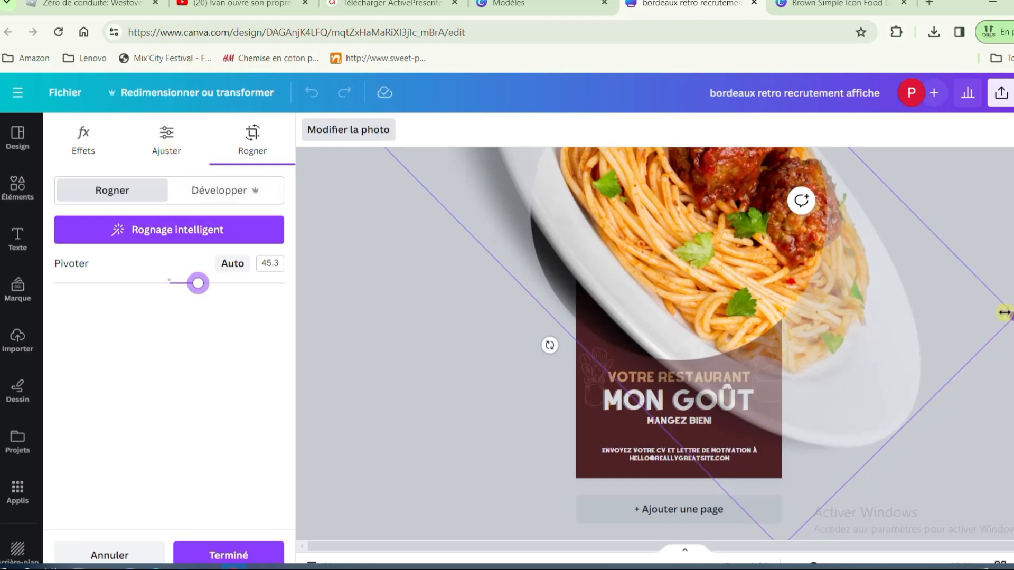
{"action": "left_click_drag", "start_coordinate": [1004, 312], "coordinate": [980, 306]}
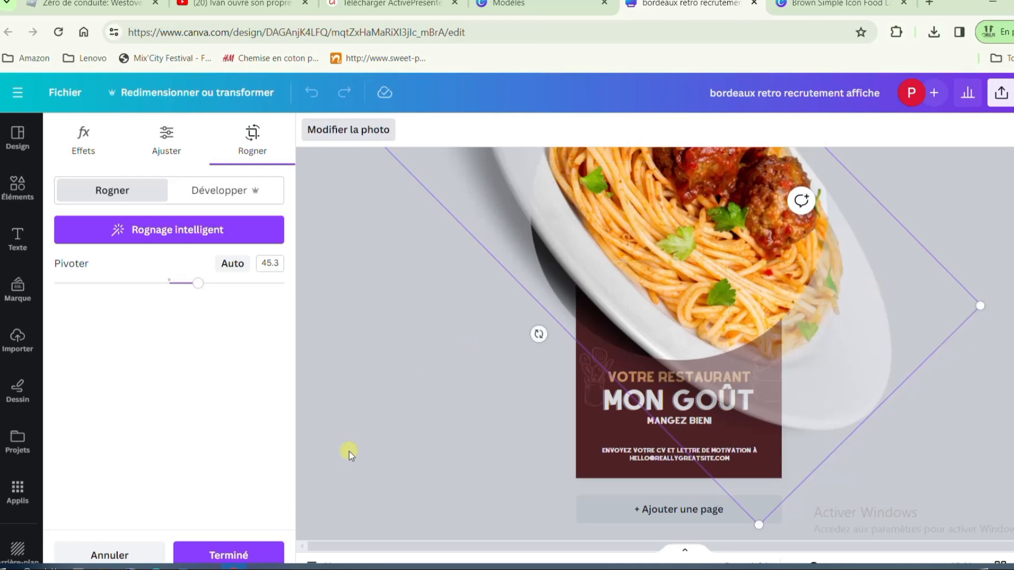
{"action": "left_click", "coordinate": [237, 551]}
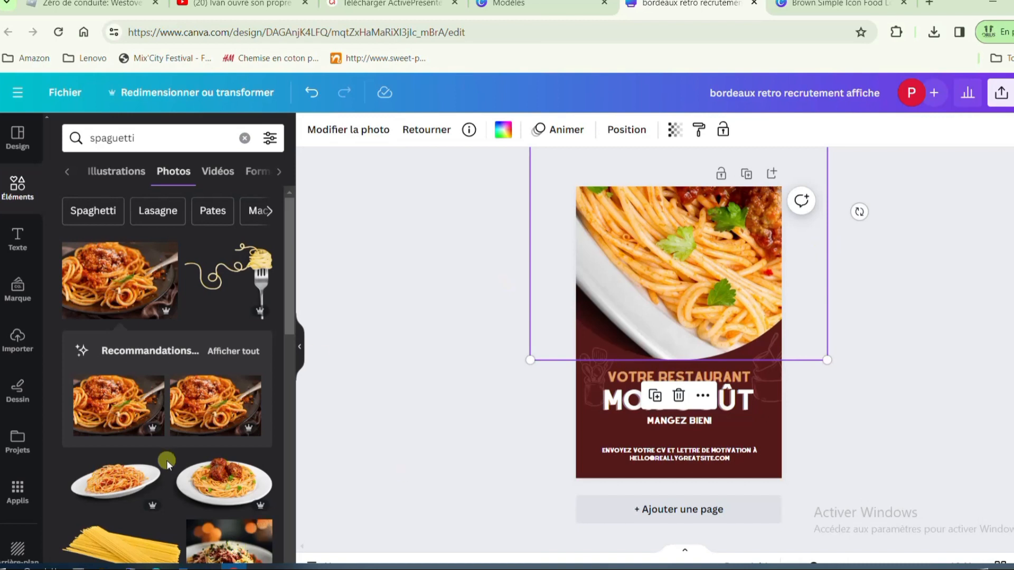
Reposition the spaghetti photo inside its crop so the meatballs fill the lower part of the poster's upper frame.
{"action": "double_click", "coordinate": [714, 261]}
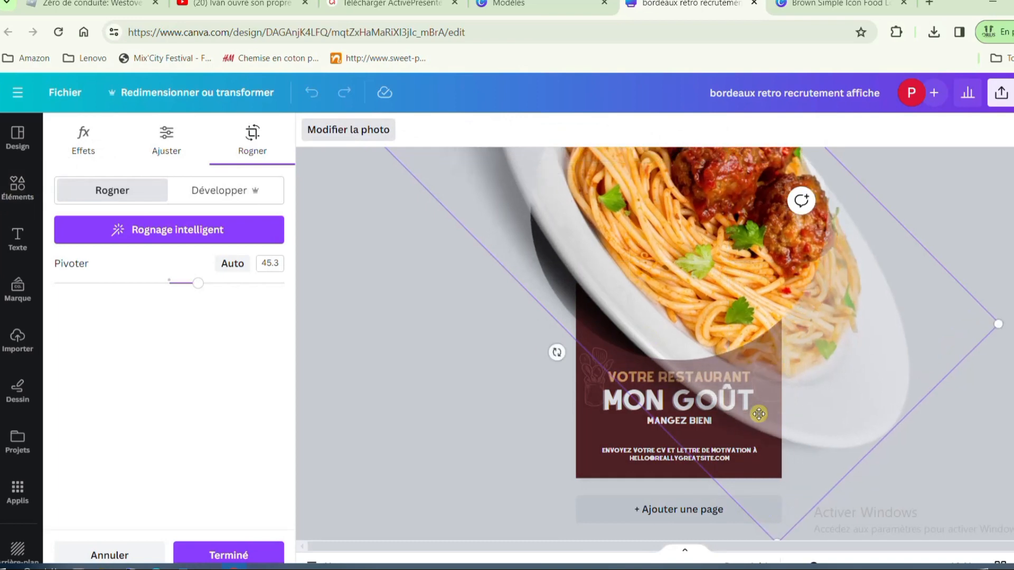
{"action": "left_click_drag", "start_coordinate": [524, 360], "coordinate": [705, 89]}
{"action": "left_click", "coordinate": [211, 554]}
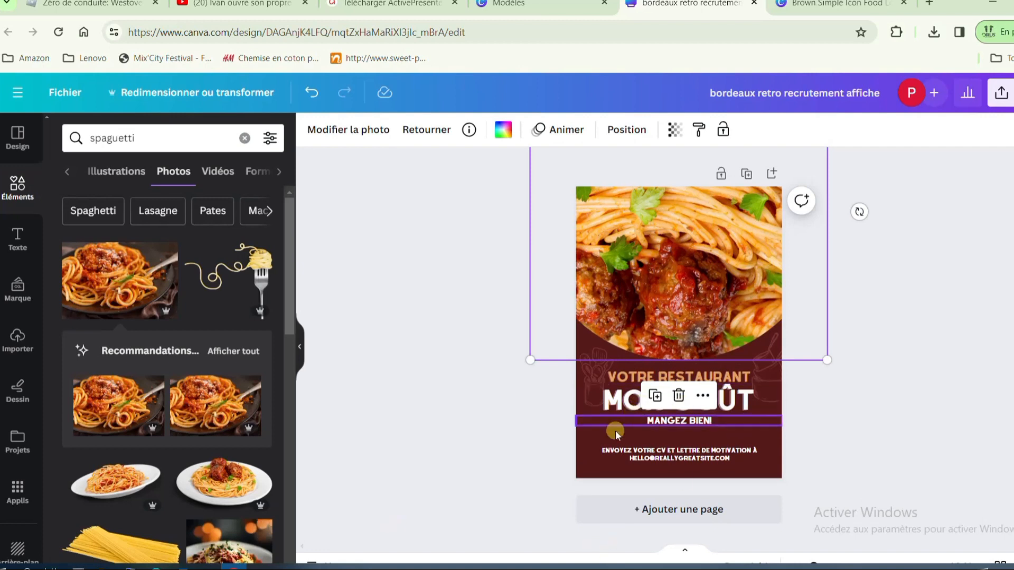
Recolor the poster's background with the orange from the Africa Digital Campus palette, comparing it with the Fabellashop Saint Valentin green.
{"action": "left_click", "coordinate": [591, 466]}
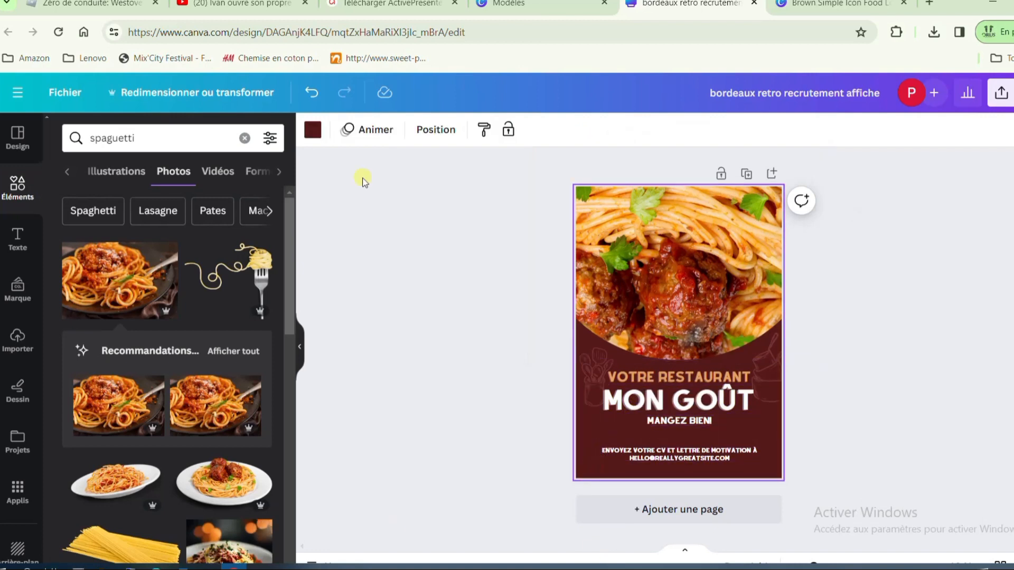
{"action": "left_click", "coordinate": [313, 130]}
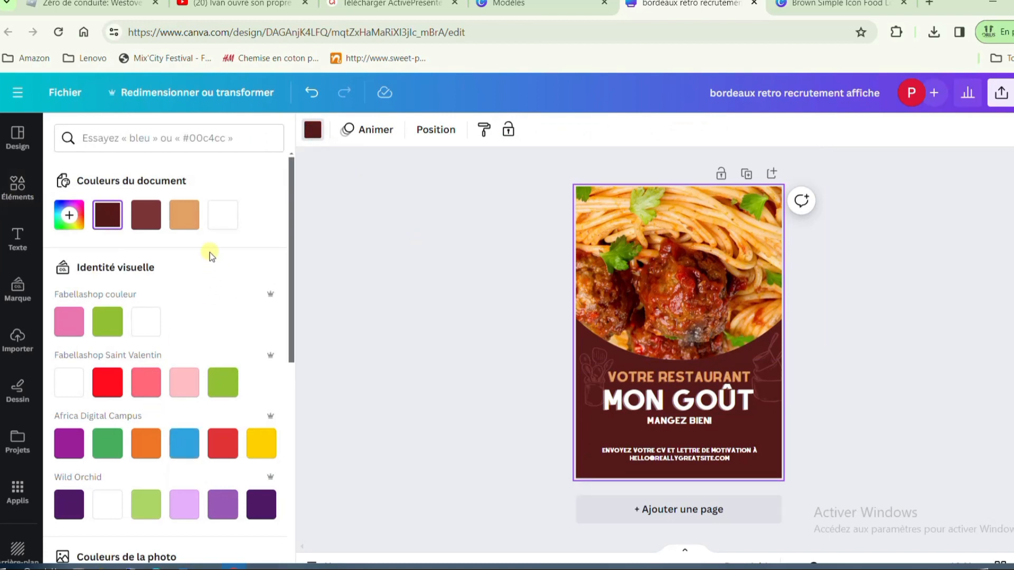
{"action": "left_click", "coordinate": [149, 451]}
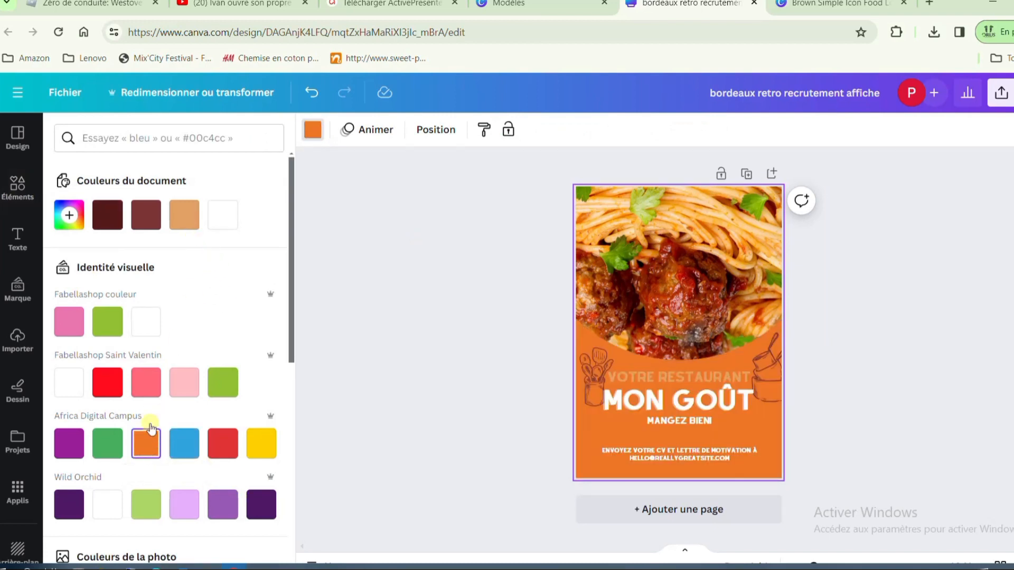
{"action": "left_click", "coordinate": [231, 387]}
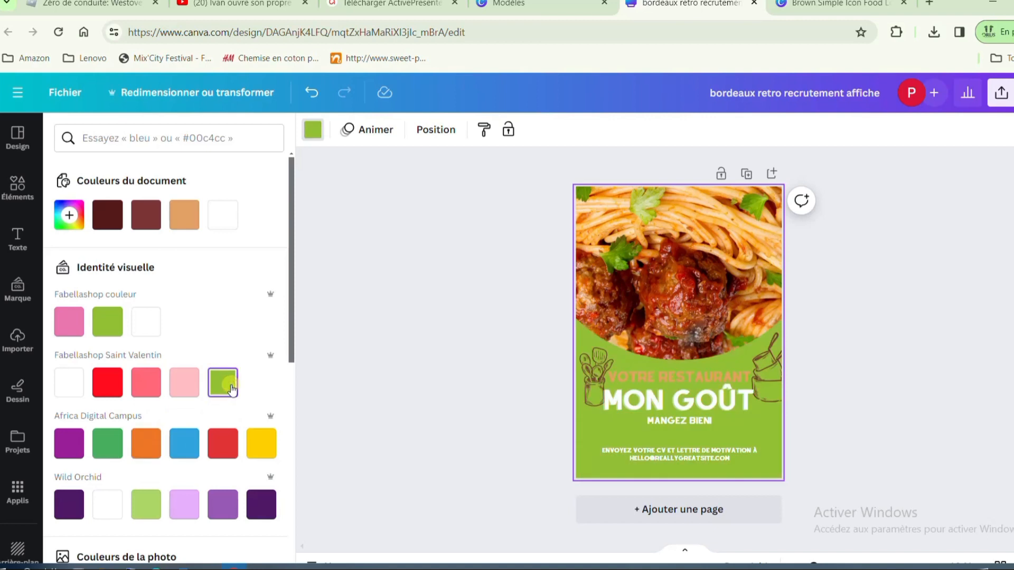
{"action": "left_click", "coordinate": [146, 443]}
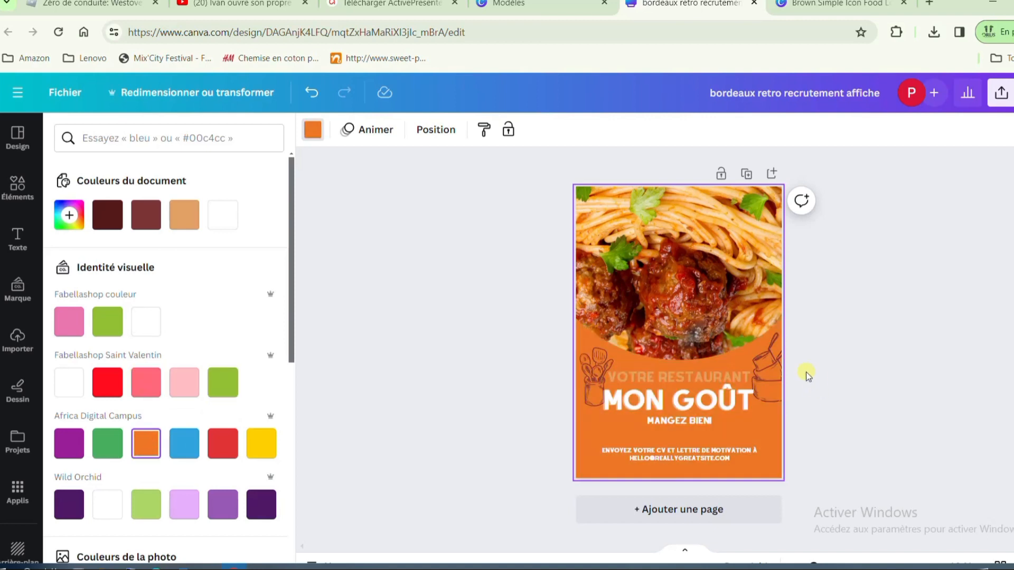
Delete the two kitchen utensil line drawings on either side of the headline.
{"action": "left_click", "coordinate": [594, 364]}
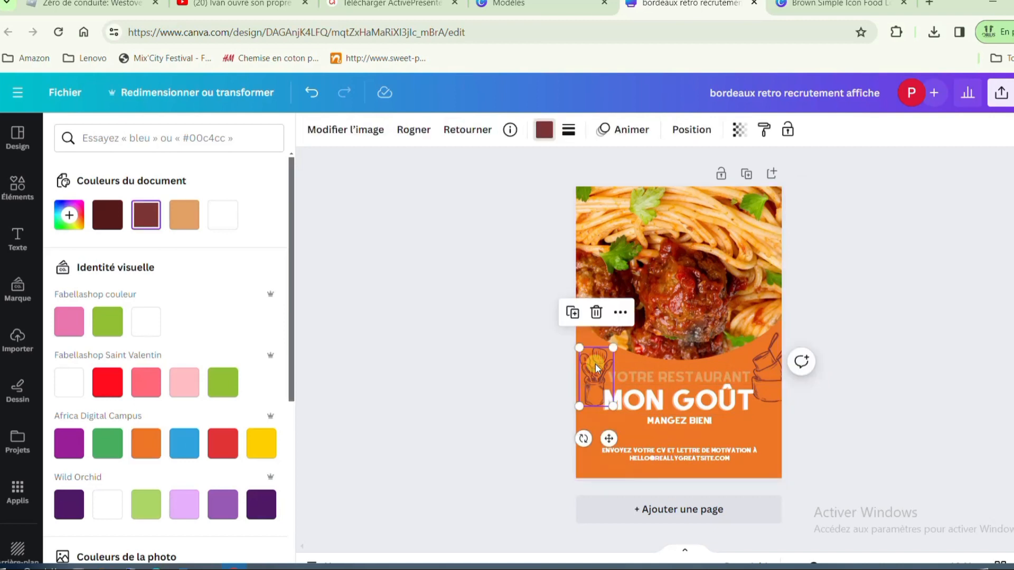
{"action": "key", "text": "Delete"}
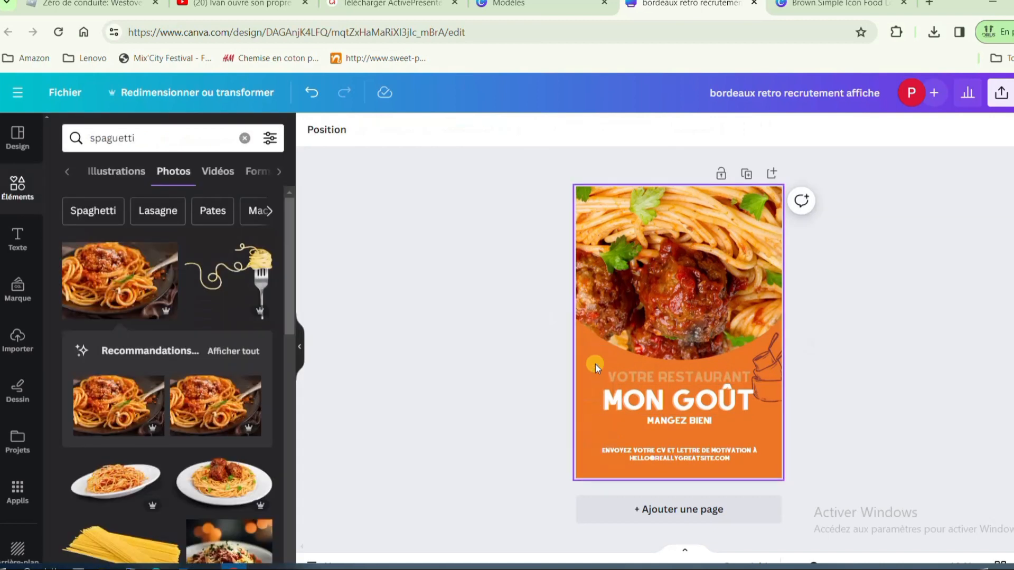
{"action": "left_click", "coordinate": [768, 362]}
{"action": "key", "text": "Delete"}
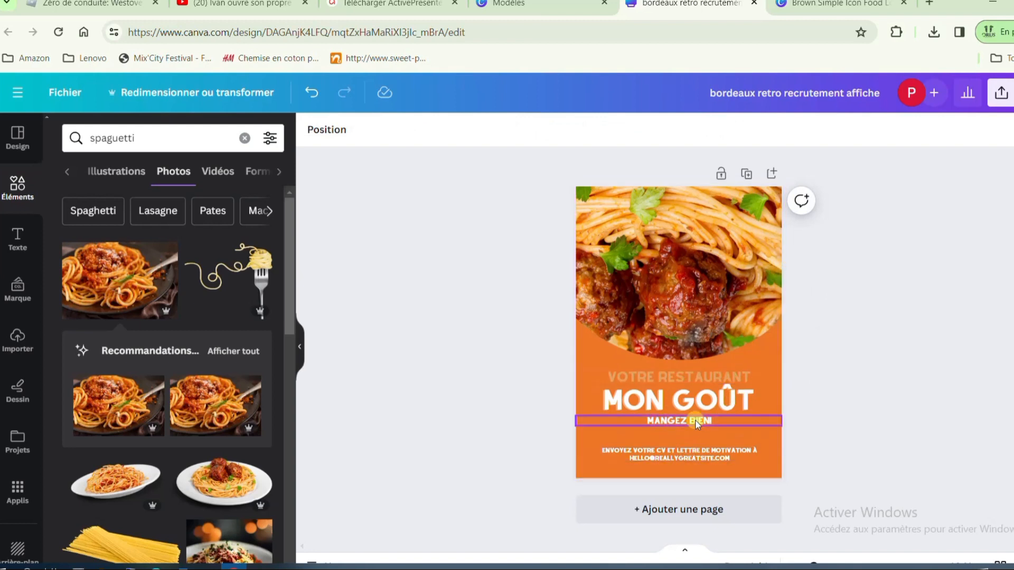
Search the elements for "fourchette" and show all the illustration results.
{"action": "left_click", "coordinate": [27, 184]}
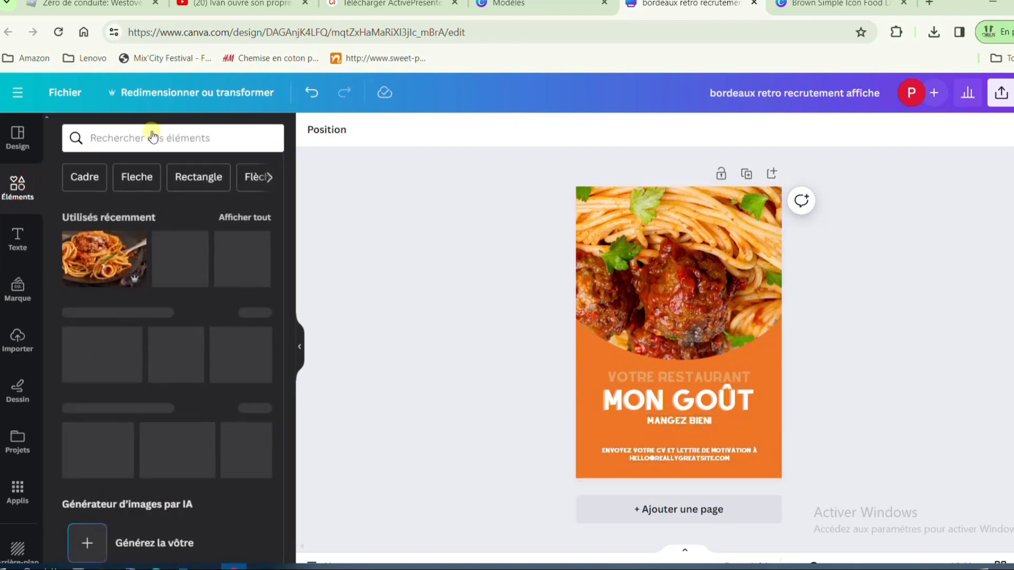
{"action": "left_click", "coordinate": [127, 137]}
{"action": "type", "text": "fourchette"}
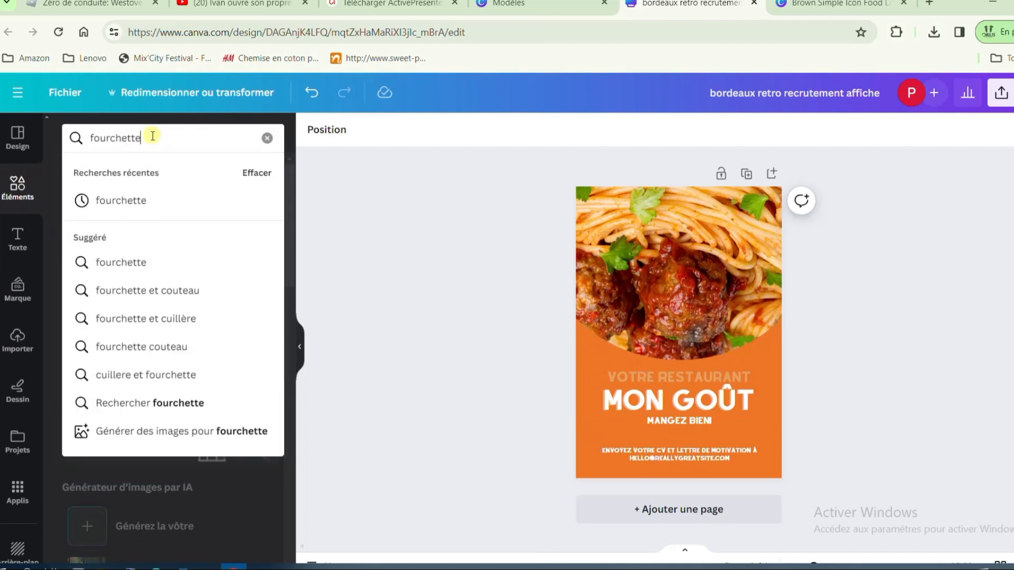
{"action": "key", "text": "Return"}
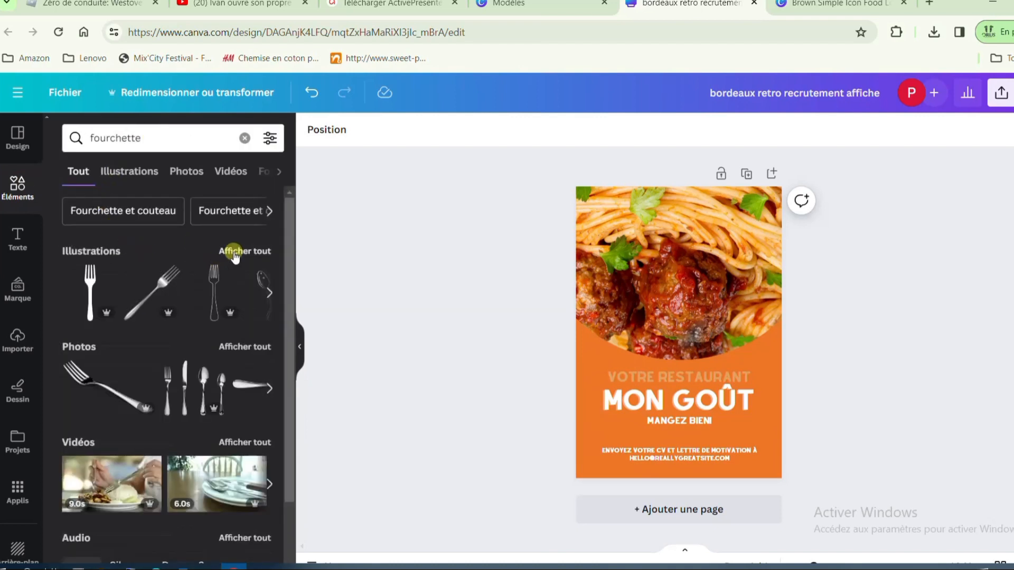
{"action": "left_click", "coordinate": [235, 252]}
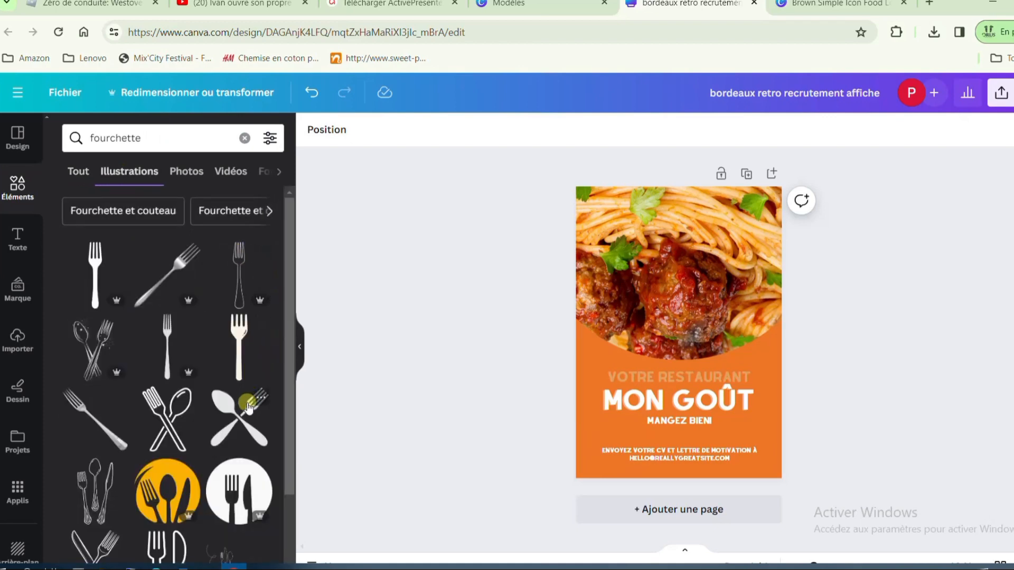
Add the crossed spoon and fork illustration, shrink it, place it at the poster's left edge beside "VOTRE RESTAURANT" and rotate it clockwise.
{"action": "left_click", "coordinate": [239, 422]}
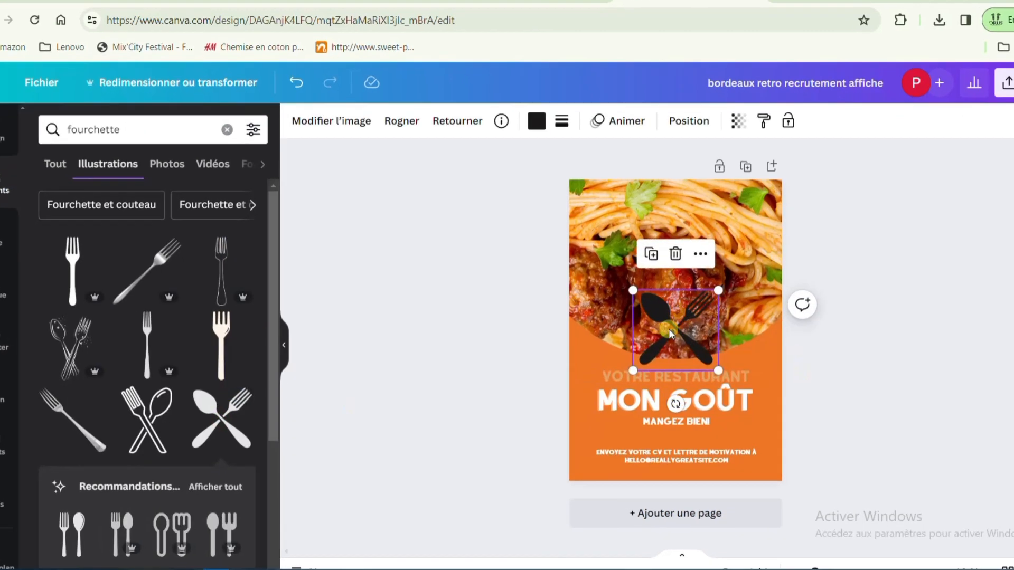
{"action": "left_click_drag", "start_coordinate": [668, 329], "coordinate": [586, 369]}
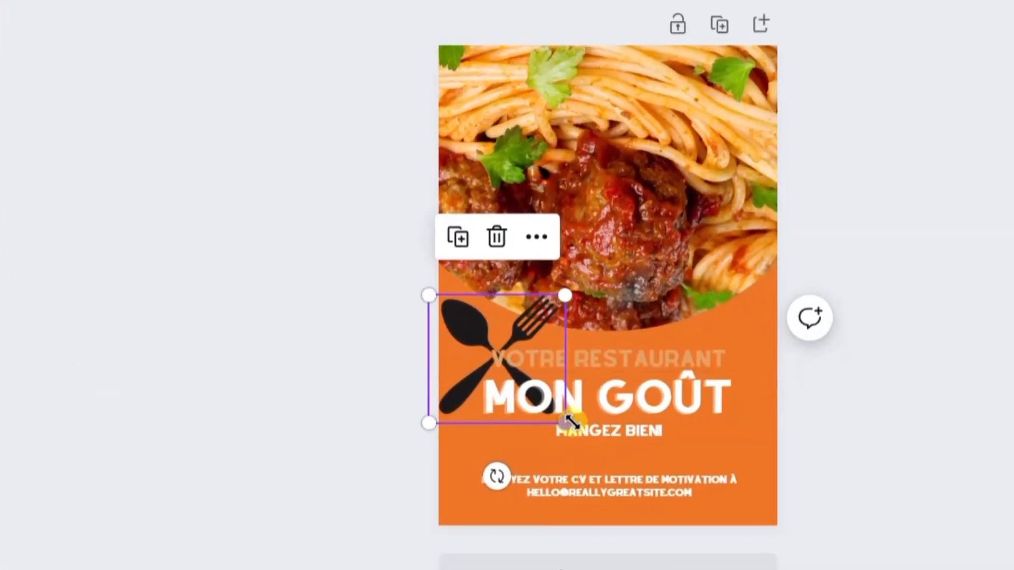
{"action": "left_click_drag", "start_coordinate": [570, 421], "coordinate": [497, 359]}
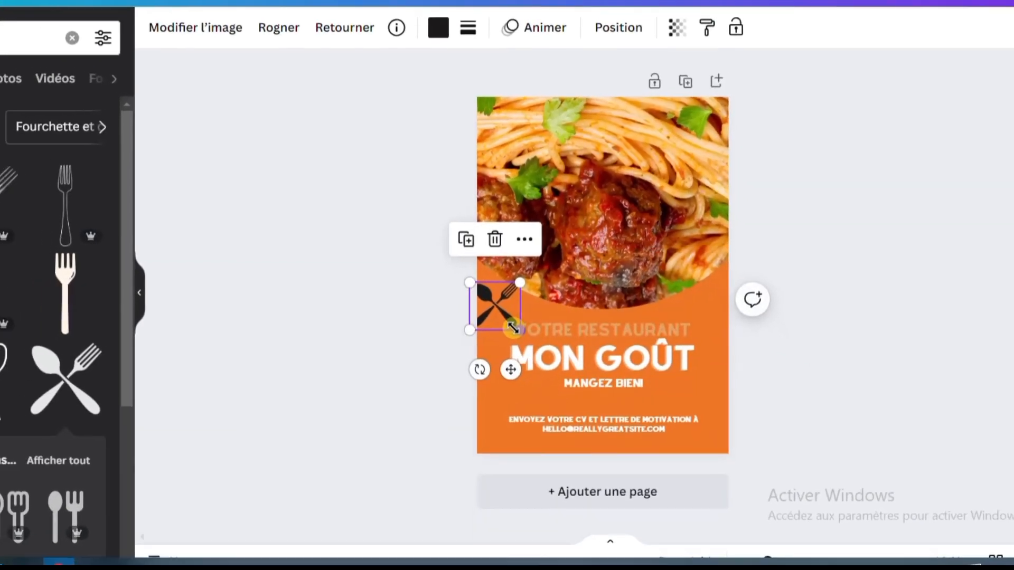
{"action": "left_click_drag", "start_coordinate": [496, 303], "coordinate": [526, 292]}
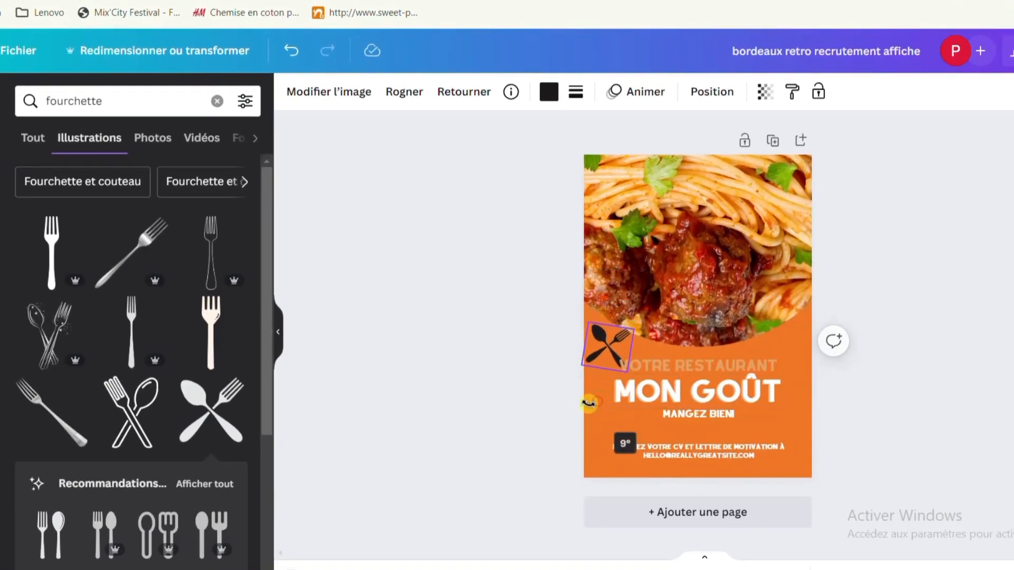
{"action": "left_click_drag", "start_coordinate": [572, 395], "coordinate": [569, 392]}
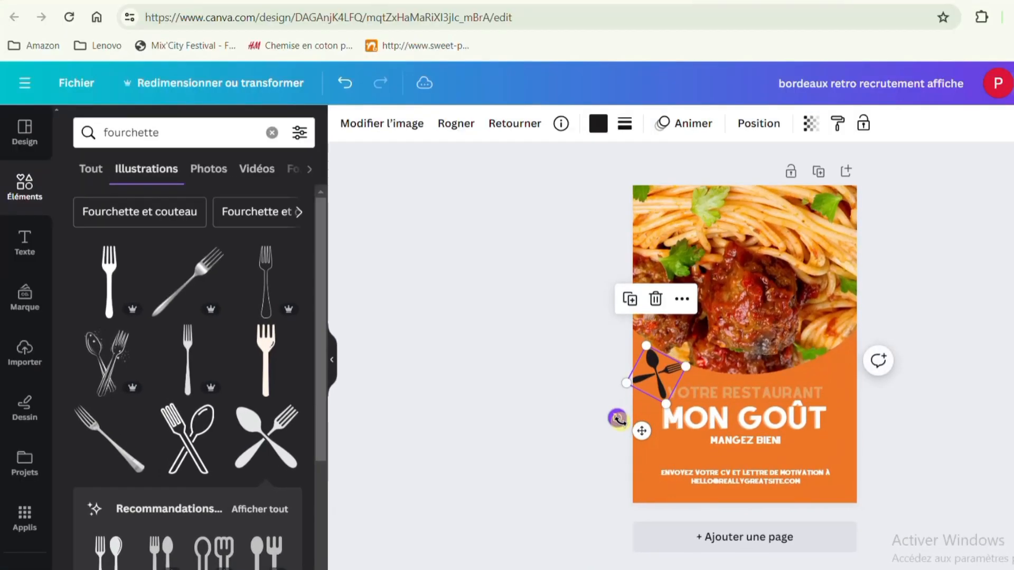
Recolor the crossed spoon and fork illustration with the dark reddish brown from the photo colors.
{"action": "left_click", "coordinate": [598, 123]}
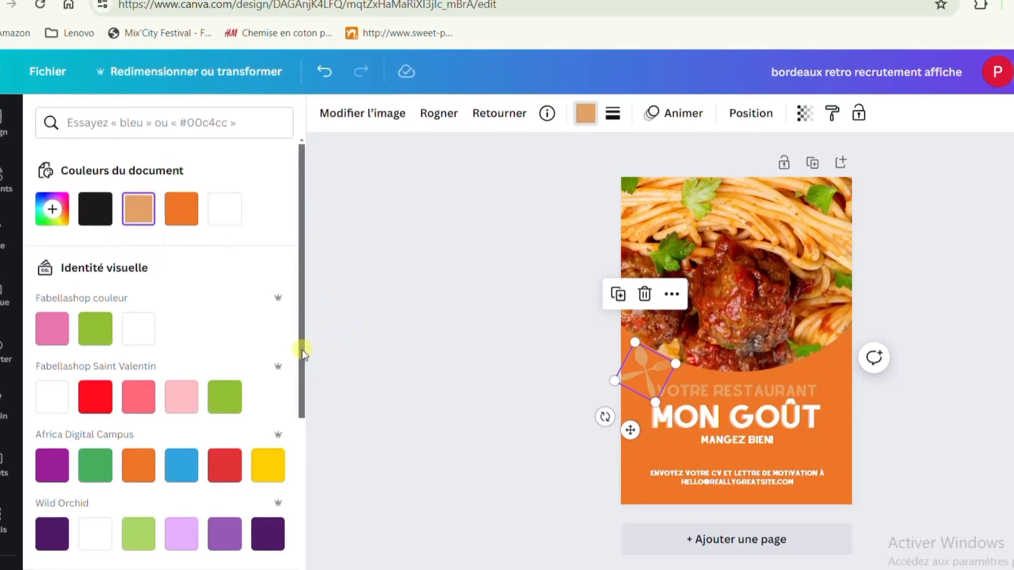
{"action": "left_click_drag", "start_coordinate": [323, 353], "coordinate": [289, 451]}
{"action": "left_click", "coordinate": [259, 444]}
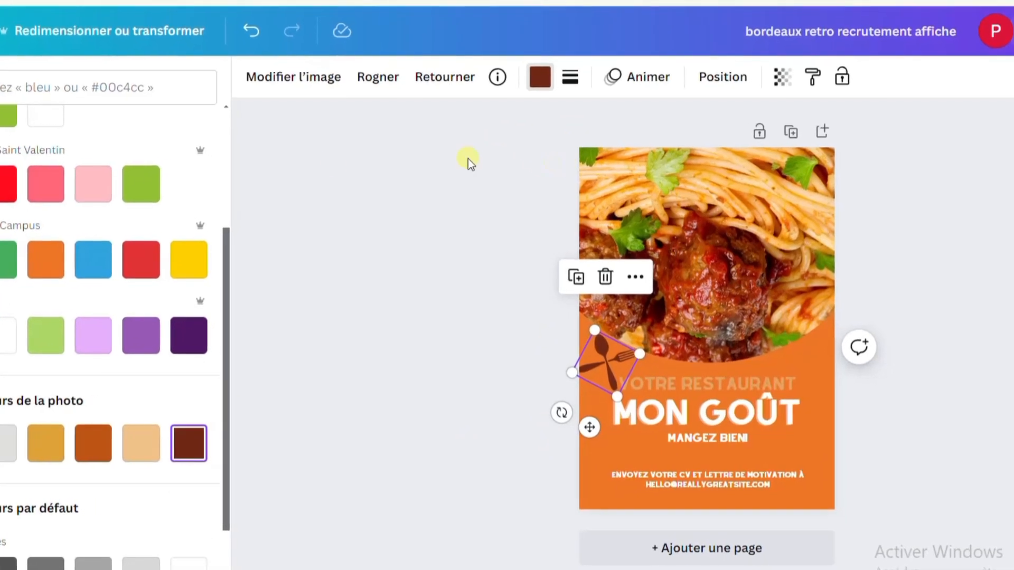
Search the elements for "tomate" illustrations and add the one showing whole and cut tomatoes with green leaves.
{"action": "left_click", "coordinate": [153, 82]}
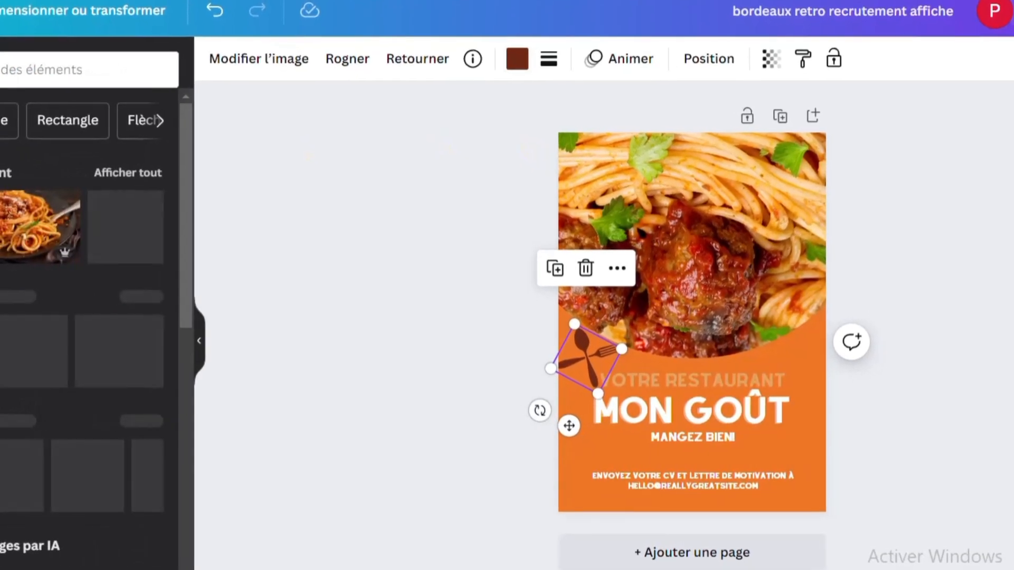
{"action": "left_click", "coordinate": [113, 64]}
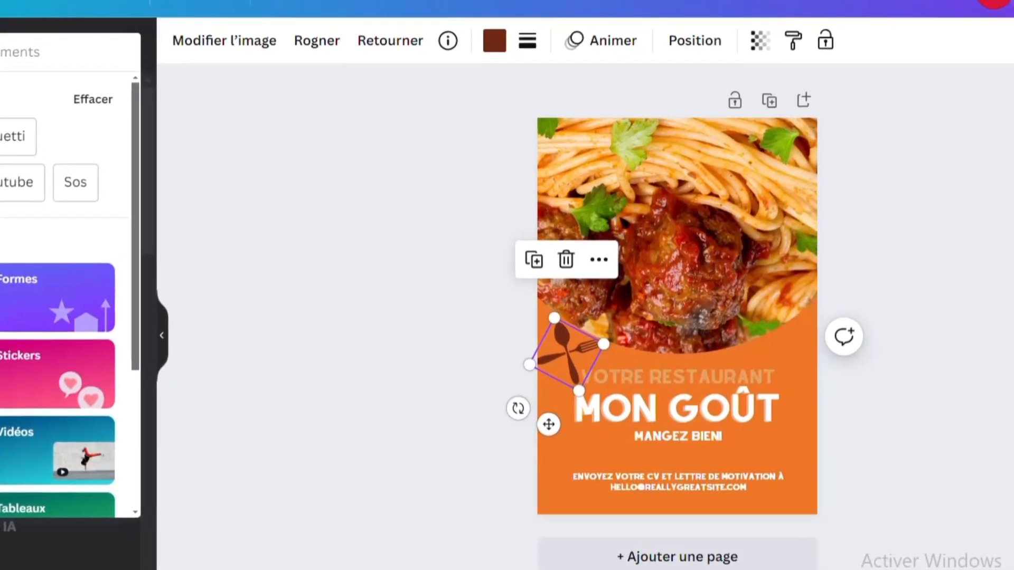
{"action": "type", "text": "tomat"}
{"action": "key", "text": "Return"}
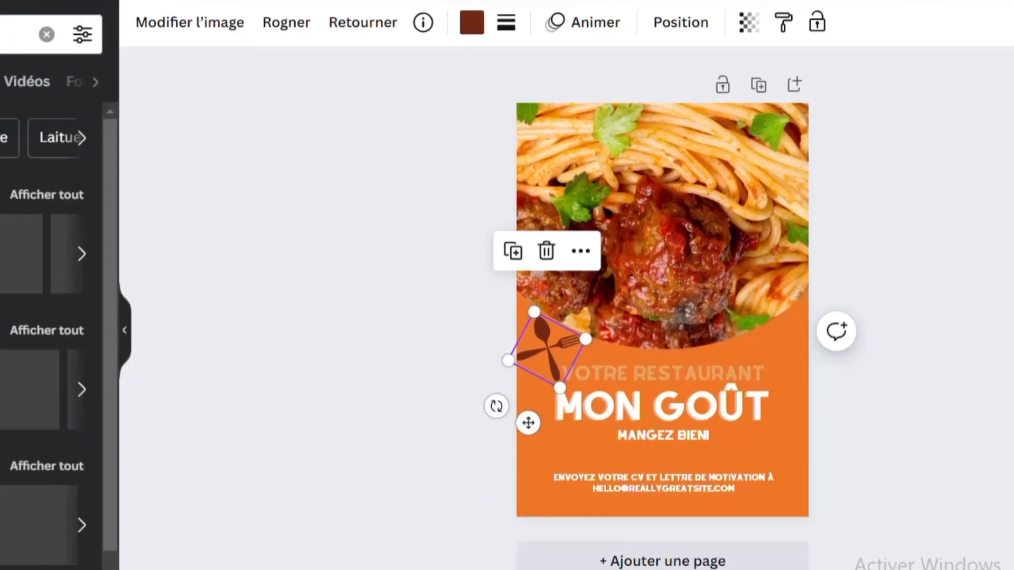
{"action": "left_click", "coordinate": [53, 191]}
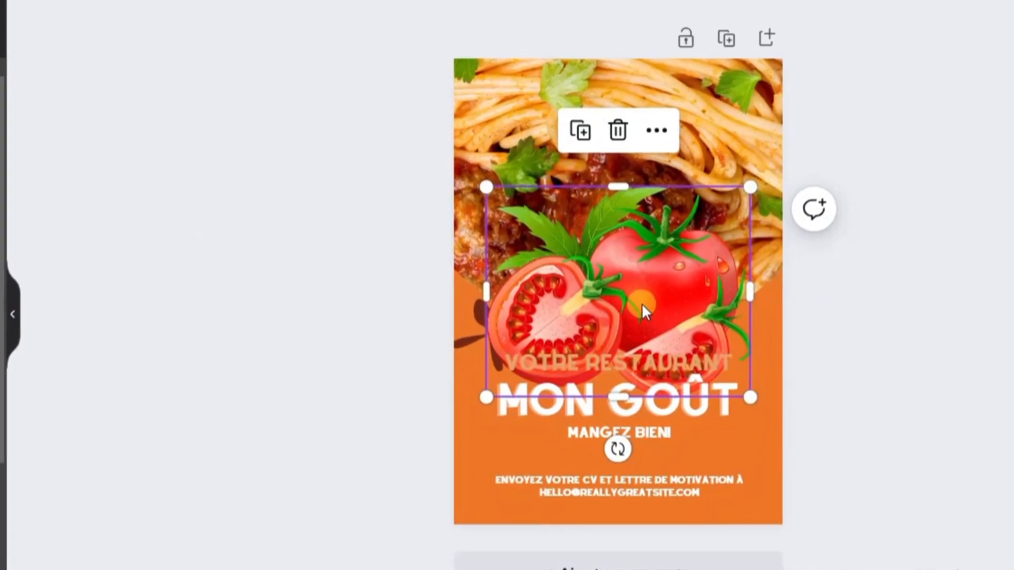
Shrink the tomato illustration, place it in the poster's bottom-right corner and rotate it slightly clockwise.
{"action": "left_click_drag", "start_coordinate": [652, 307], "coordinate": [725, 435]}
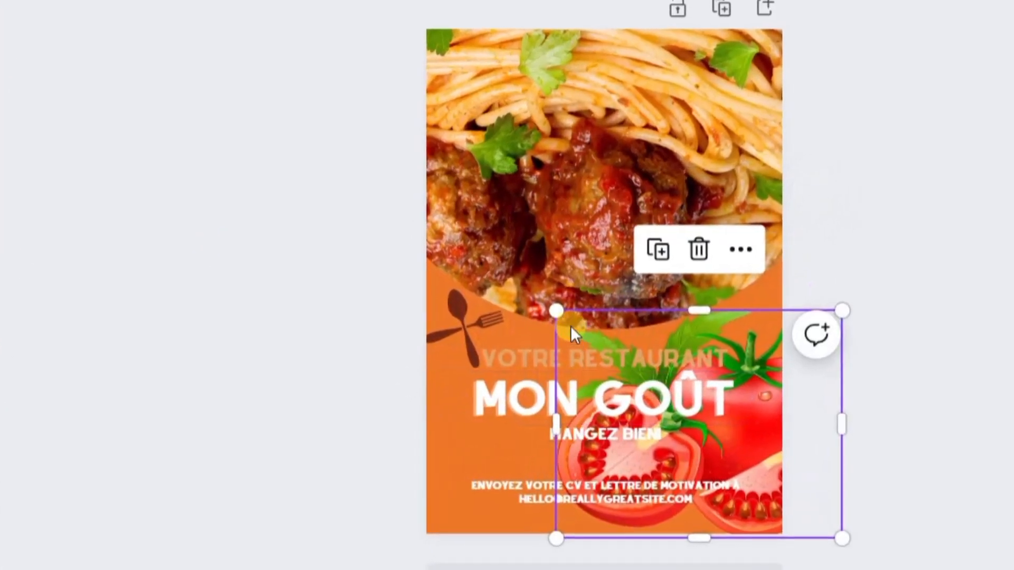
{"action": "left_click_drag", "start_coordinate": [549, 299], "coordinate": [742, 493]}
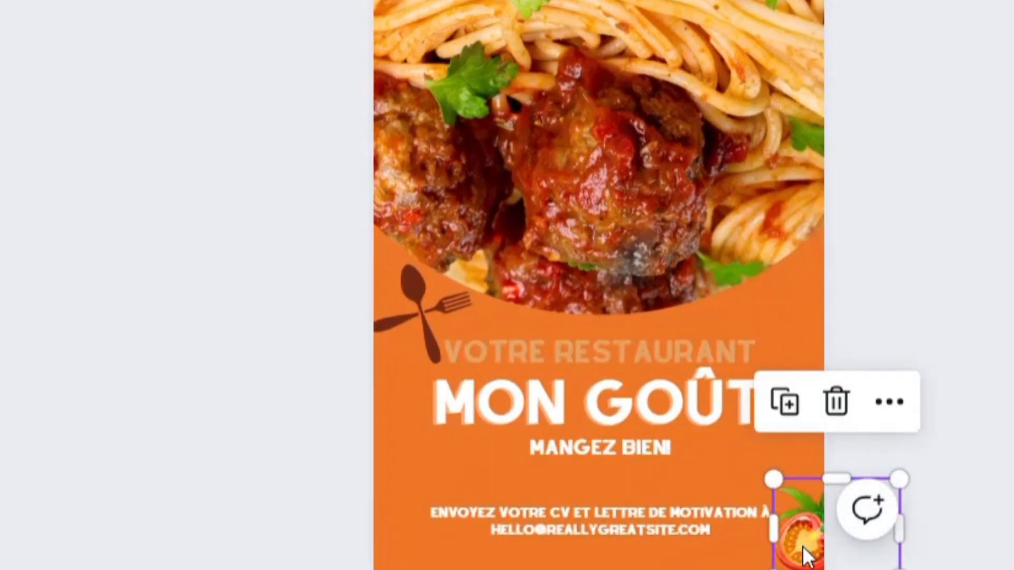
{"action": "left_click_drag", "start_coordinate": [806, 556], "coordinate": [752, 543]}
{"action": "left_click_drag", "start_coordinate": [716, 467], "coordinate": [745, 496]}
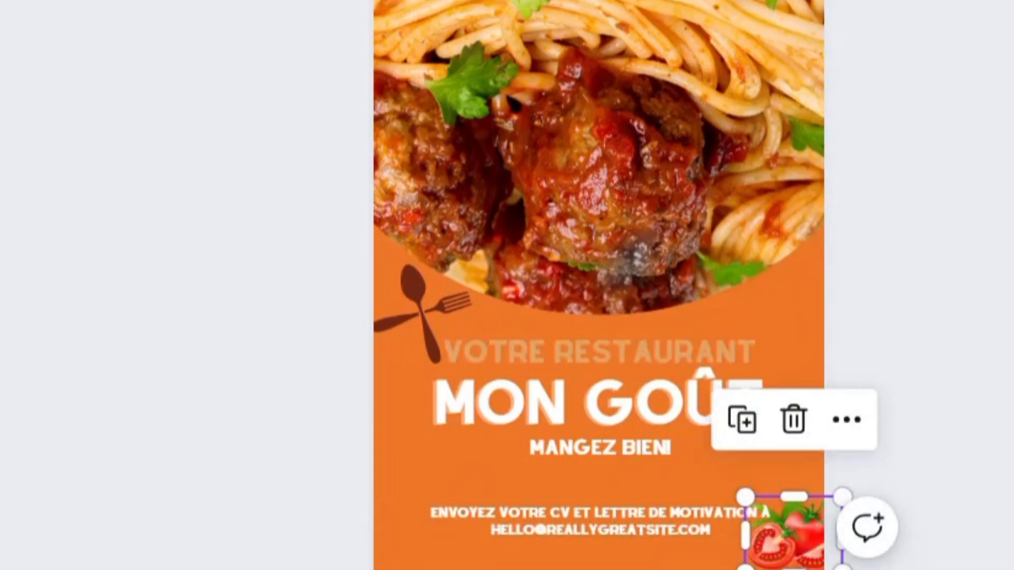
{"action": "left_click_drag", "start_coordinate": [794, 569], "coordinate": [778, 567]}
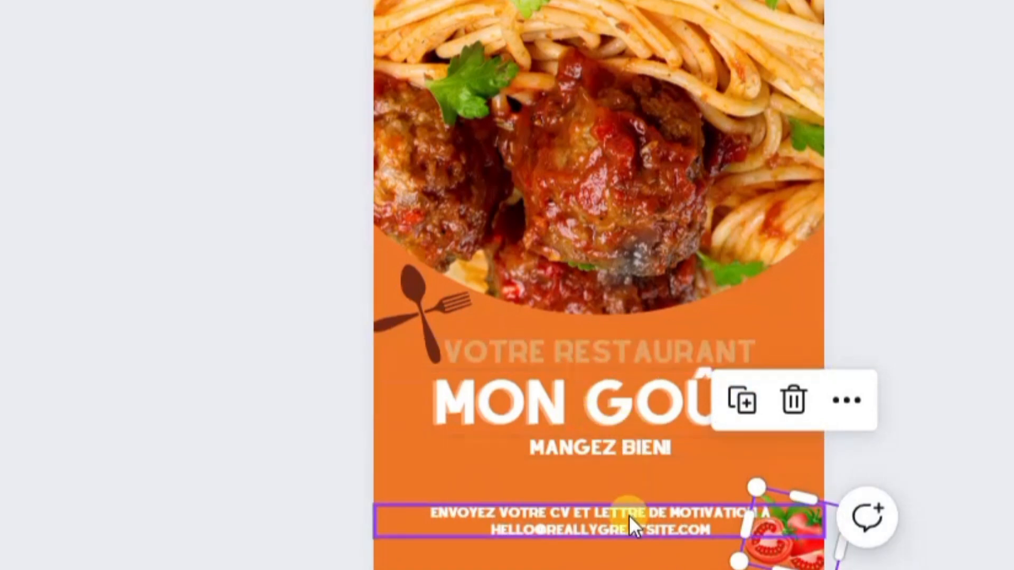
Replace the bottom paragraph with "NOUS VOUS PROPOSONS DES SPAGUETTIS BOLOGNAISES À COUPER LE SOUFLLE! TESTEZ ET VOUS REVIENDREZ" and move it up under the tagline.
{"action": "double_click", "coordinate": [629, 515]}
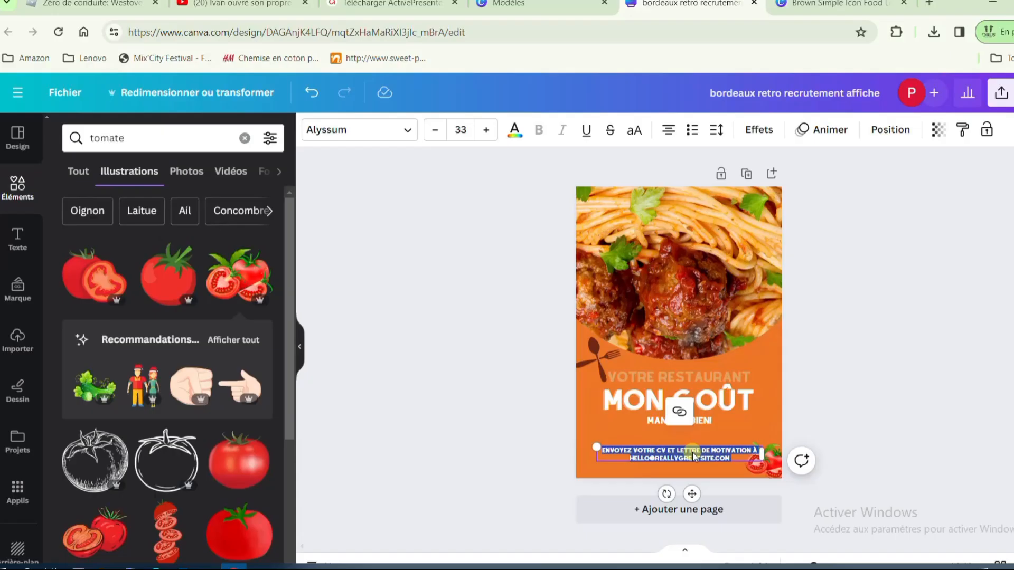
{"action": "type", "text": "NOU"}
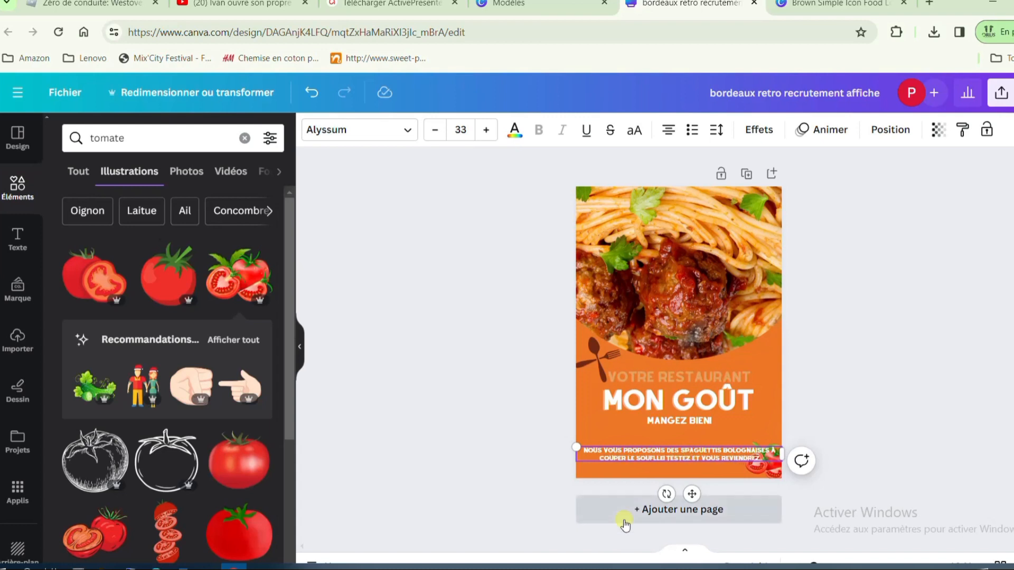
{"action": "left_click_drag", "start_coordinate": [693, 493], "coordinate": [695, 479]}
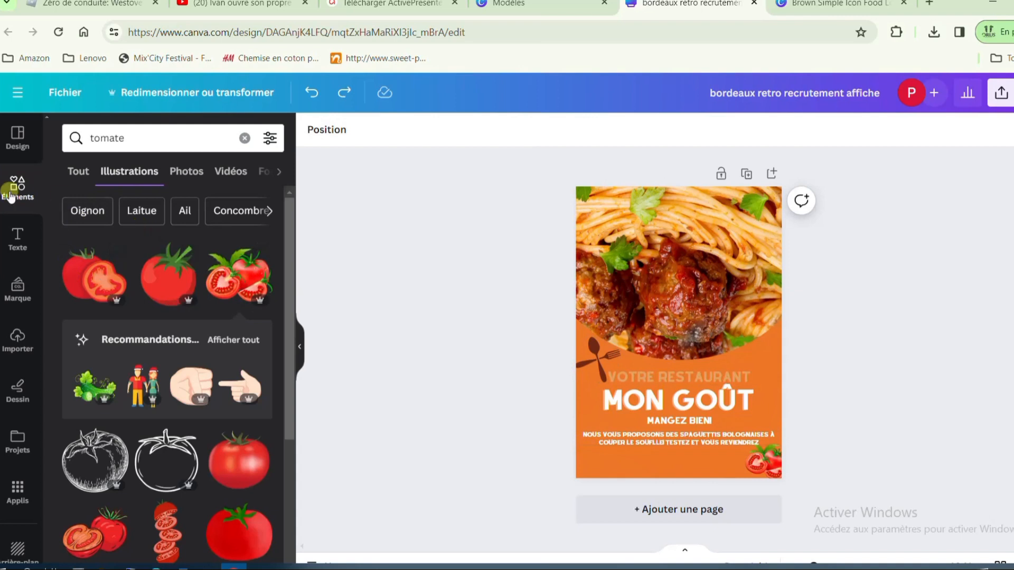
Add a body text reading "Contactez nous au" followed by the phone number and move it to the poster's bottom edge.
{"action": "left_click", "coordinate": [17, 242]}
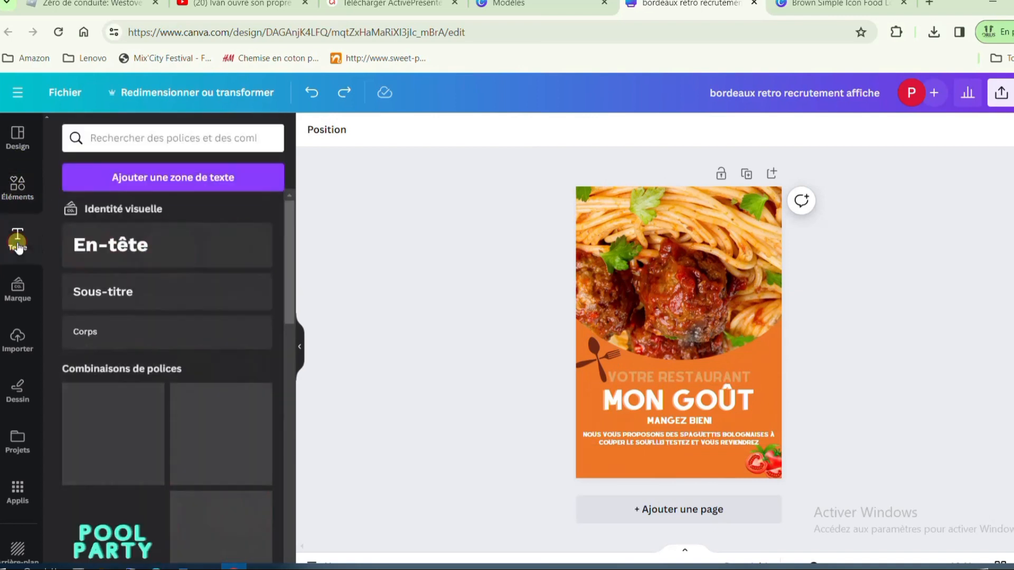
{"action": "left_click", "coordinate": [112, 332]}
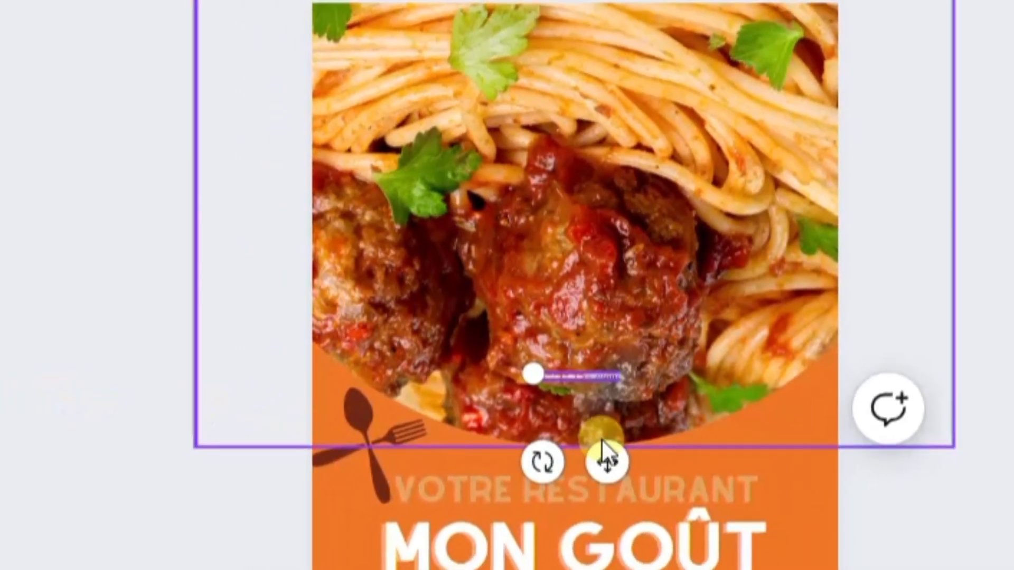
{"action": "left_click_drag", "start_coordinate": [613, 458], "coordinate": [602, 569]}
Increase the font size of the contact line to 40.
{"action": "left_click", "coordinate": [294, 5]}
{"action": "left_click", "coordinate": [295, 6]}
{"action": "left_click", "coordinate": [295, 6]}
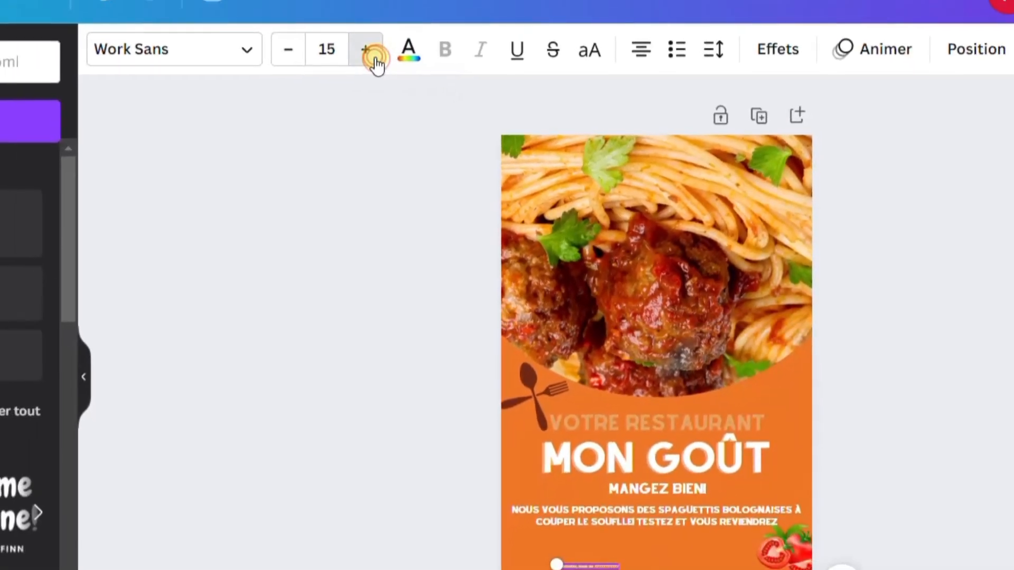
{"action": "left_click", "coordinate": [295, 5]}
{"action": "left_click", "coordinate": [294, 6]}
{"action": "left_click", "coordinate": [295, 6]}
{"action": "left_click", "coordinate": [394, 68]}
{"action": "left_click", "coordinate": [393, 68]}
{"action": "left_click", "coordinate": [393, 68]}
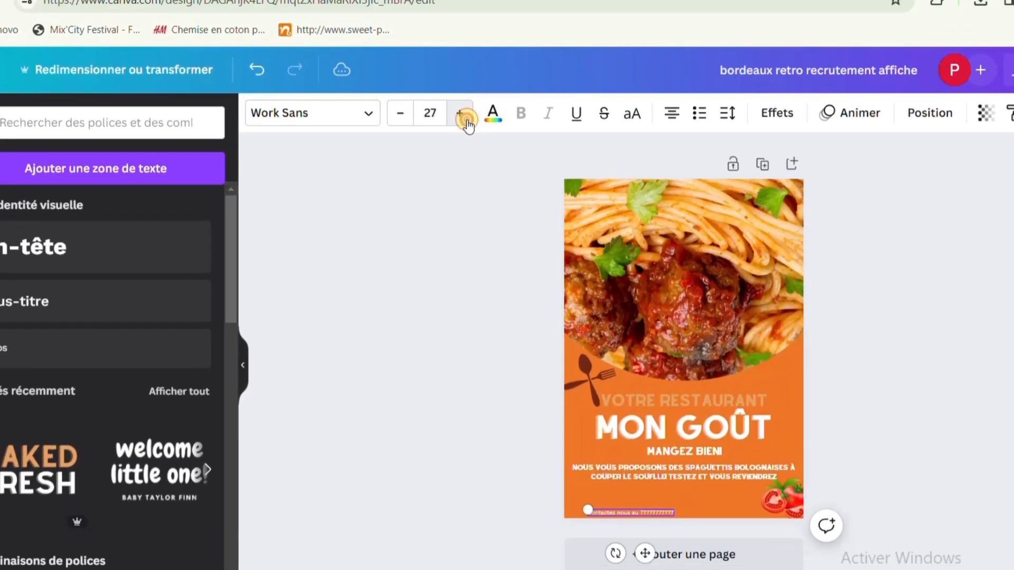
{"action": "left_click", "coordinate": [394, 69]}
{"action": "left_click", "coordinate": [489, 135]}
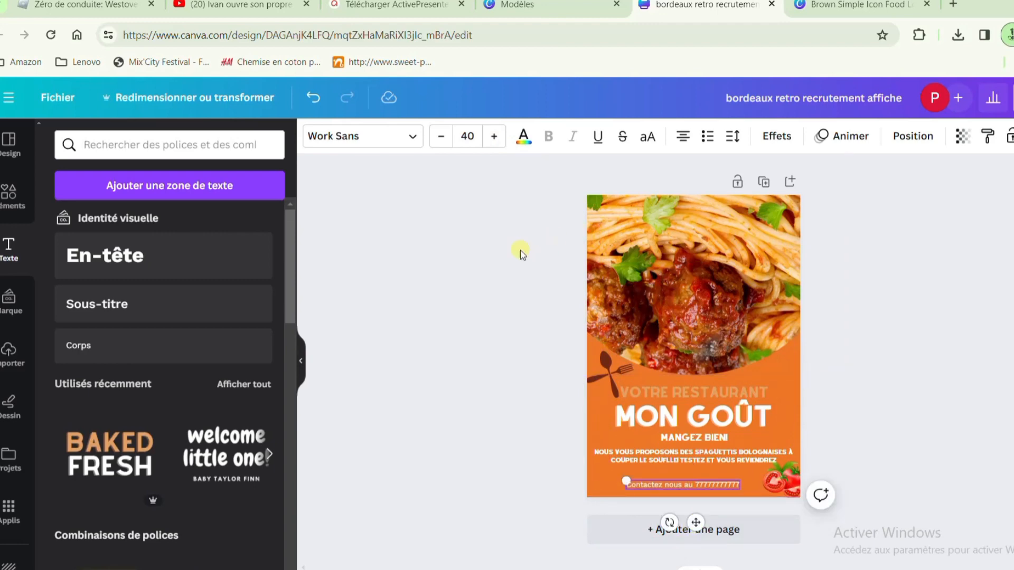
Search the element illustrations for "facebook" and add the blue square logo with the white f.
{"action": "left_click", "coordinate": [8, 210]}
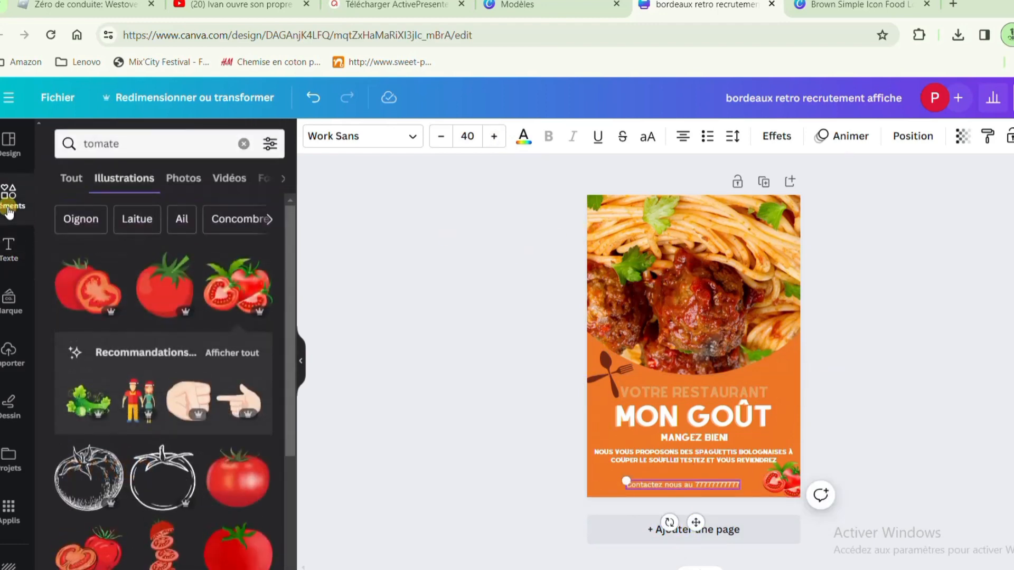
{"action": "double_click", "coordinate": [105, 143]}
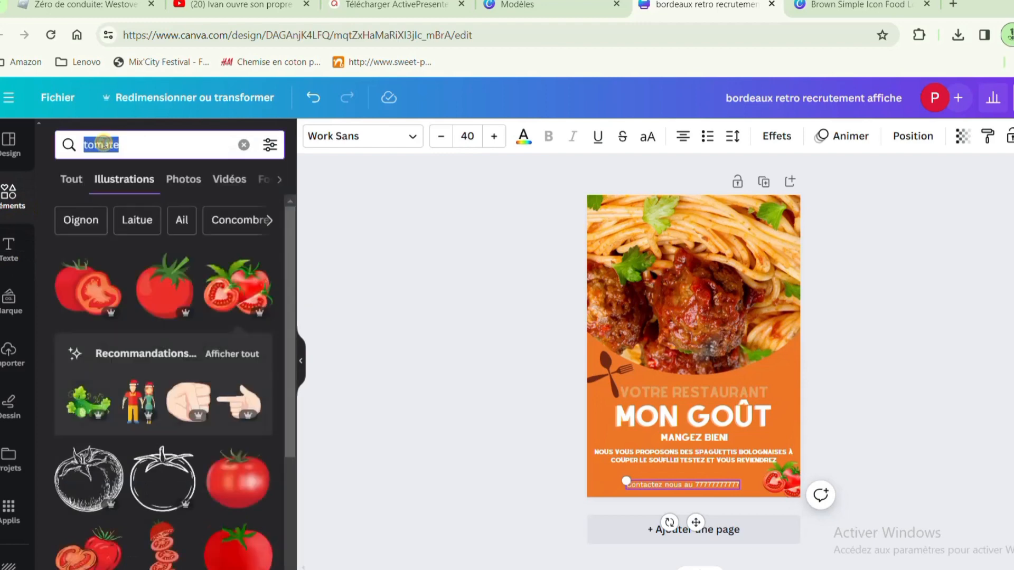
{"action": "key", "text": "BackSpace"}
{"action": "type", "text": "facebook"}
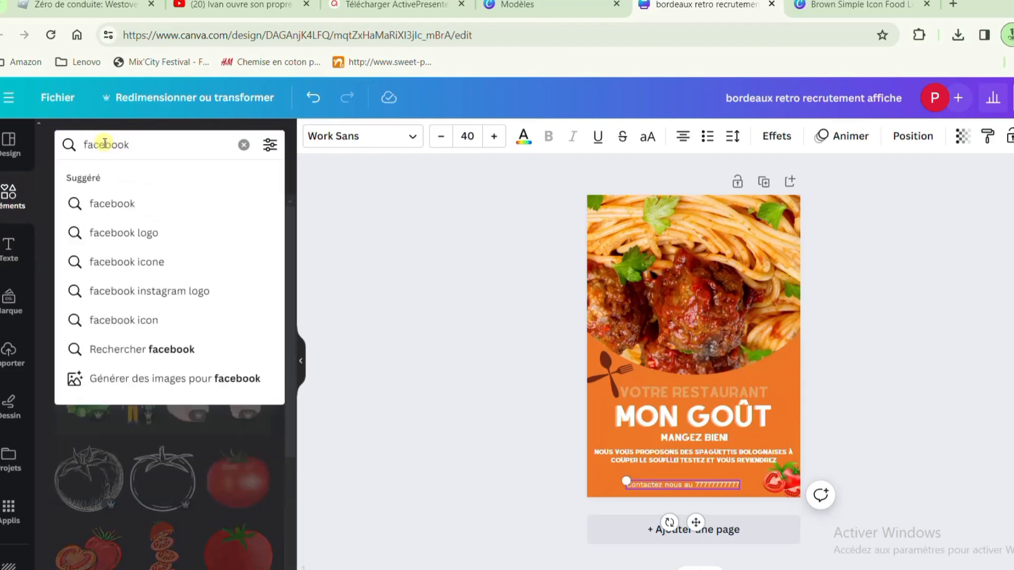
{"action": "key", "text": "Return"}
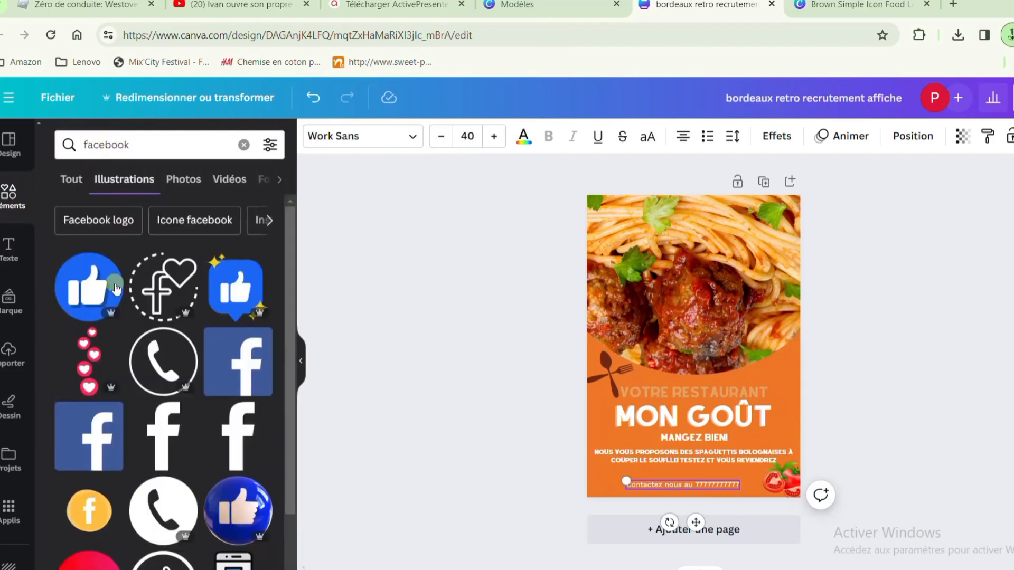
{"action": "left_click", "coordinate": [242, 376]}
Shrink the Facebook logo to icon size and place it under the start of the contact line.
{"action": "left_click_drag", "start_coordinate": [697, 342], "coordinate": [645, 409]}
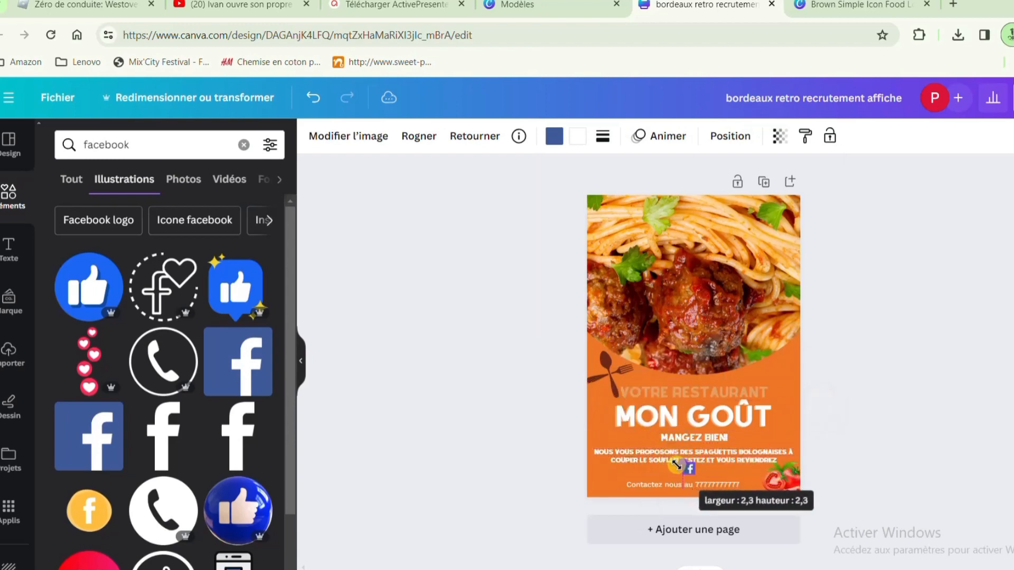
{"action": "left_click_drag", "start_coordinate": [676, 465], "coordinate": [681, 468]}
{"action": "left_click_drag", "start_coordinate": [701, 501], "coordinate": [677, 511]}
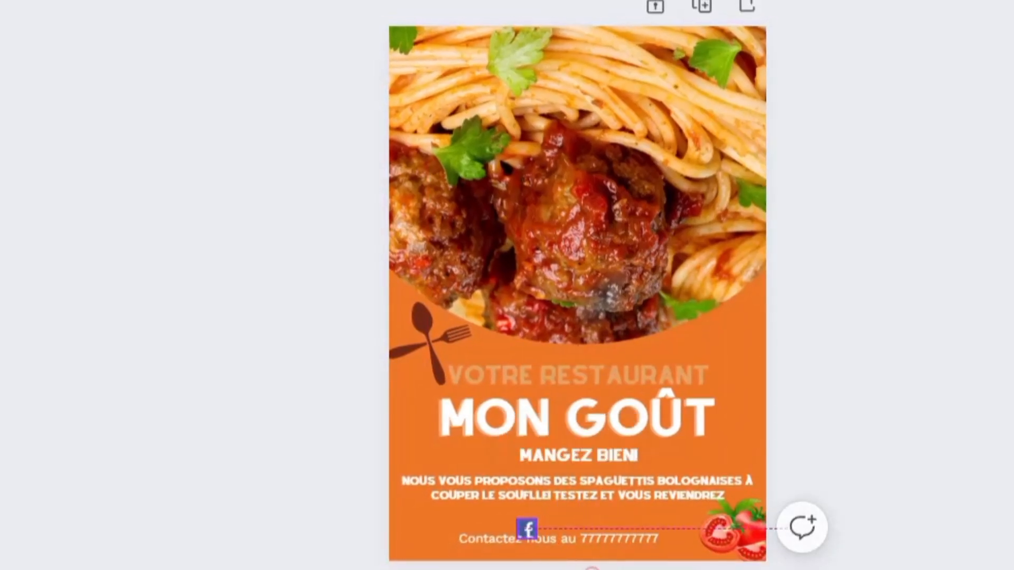
{"action": "left_click_drag", "start_coordinate": [527, 528], "coordinate": [482, 551]}
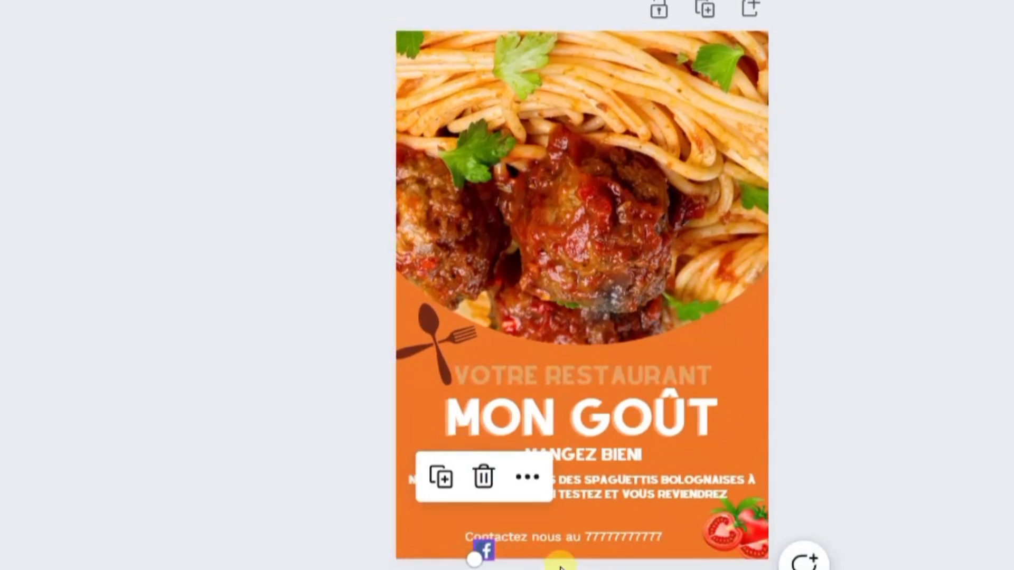
Move the contact line up slightly and position the Facebook logo just beneath its start.
{"action": "left_click", "coordinate": [569, 544]}
{"action": "left_click", "coordinate": [571, 533]}
{"action": "left_click_drag", "start_coordinate": [572, 533], "coordinate": [573, 519]}
{"action": "left_click", "coordinate": [493, 544]}
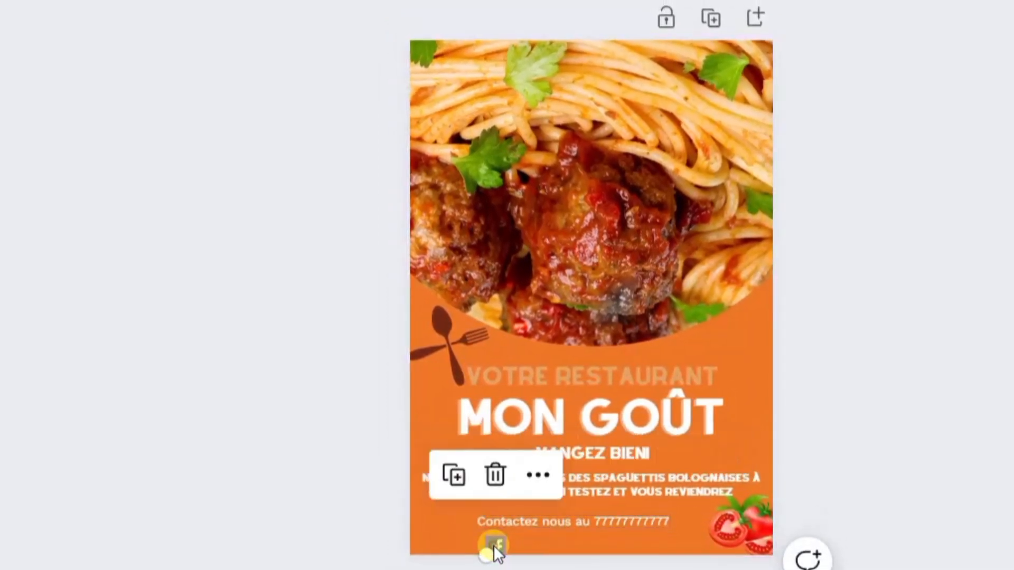
{"action": "left_click_drag", "start_coordinate": [493, 545], "coordinate": [502, 537]}
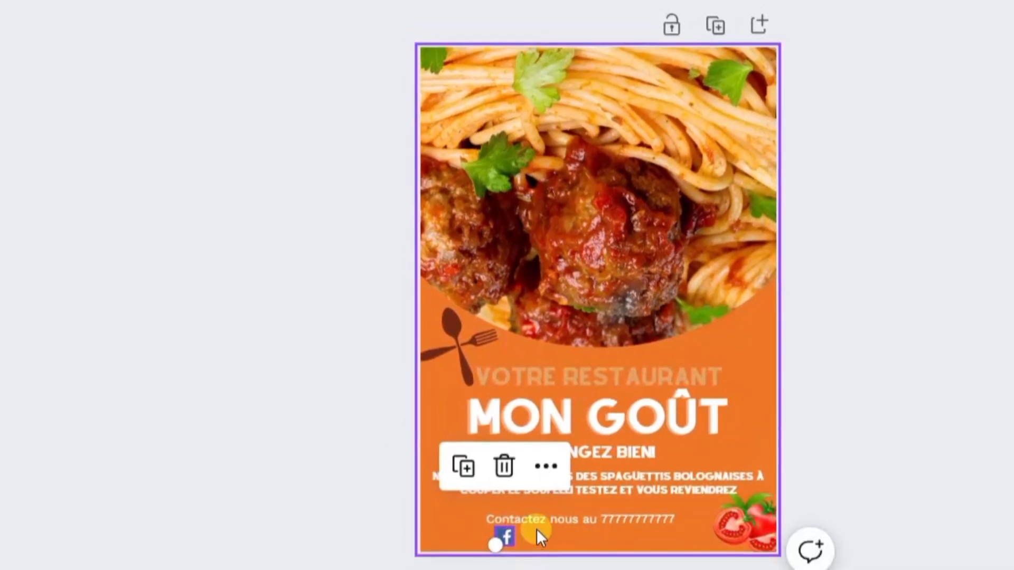
Duplicate the contact line and place the copy directly to the right of the Facebook logo.
{"action": "left_click", "coordinate": [540, 521]}
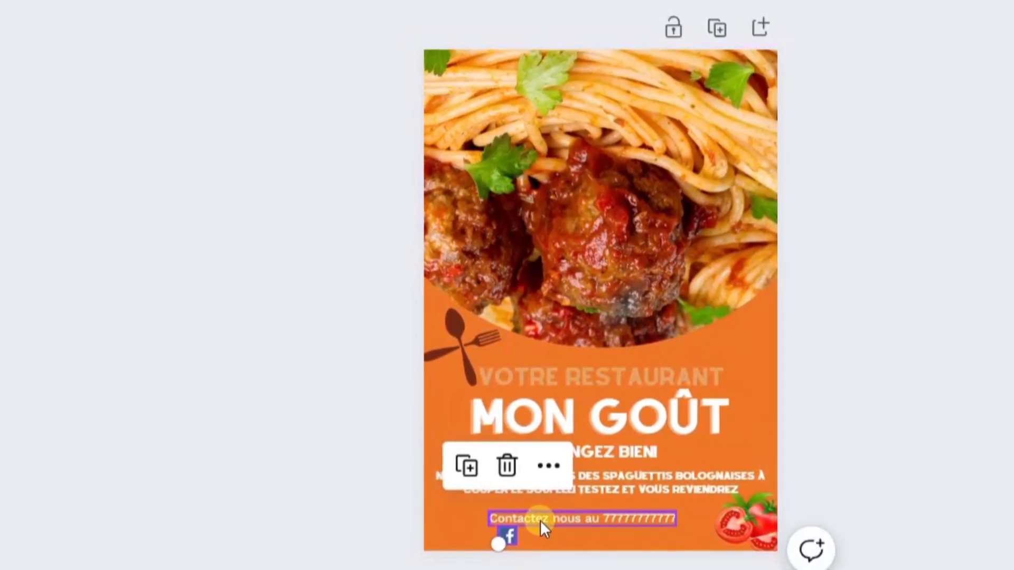
{"action": "right_click", "coordinate": [543, 518]}
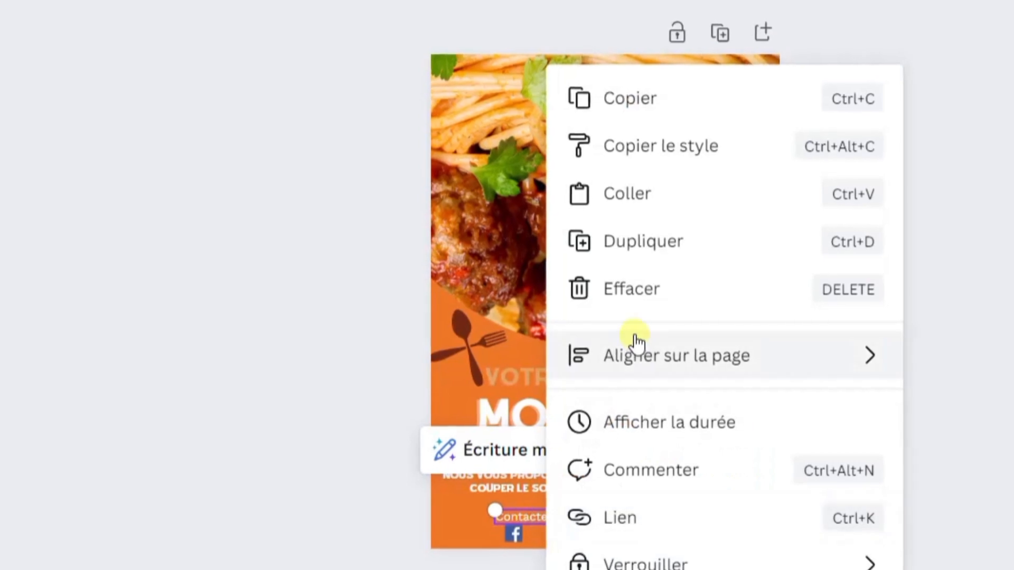
{"action": "left_click", "coordinate": [657, 255]}
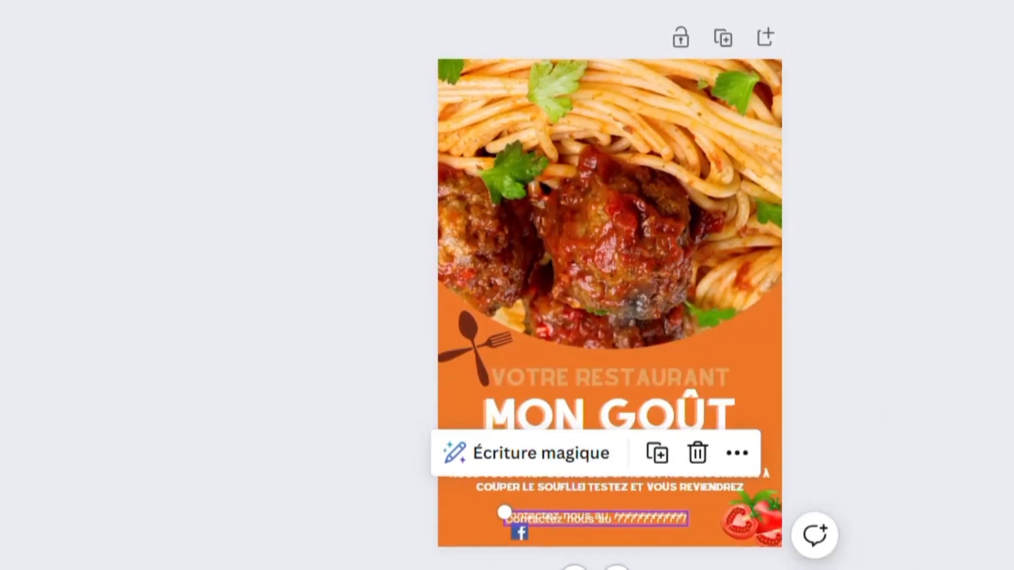
{"action": "left_click_drag", "start_coordinate": [506, 511], "coordinate": [536, 523]}
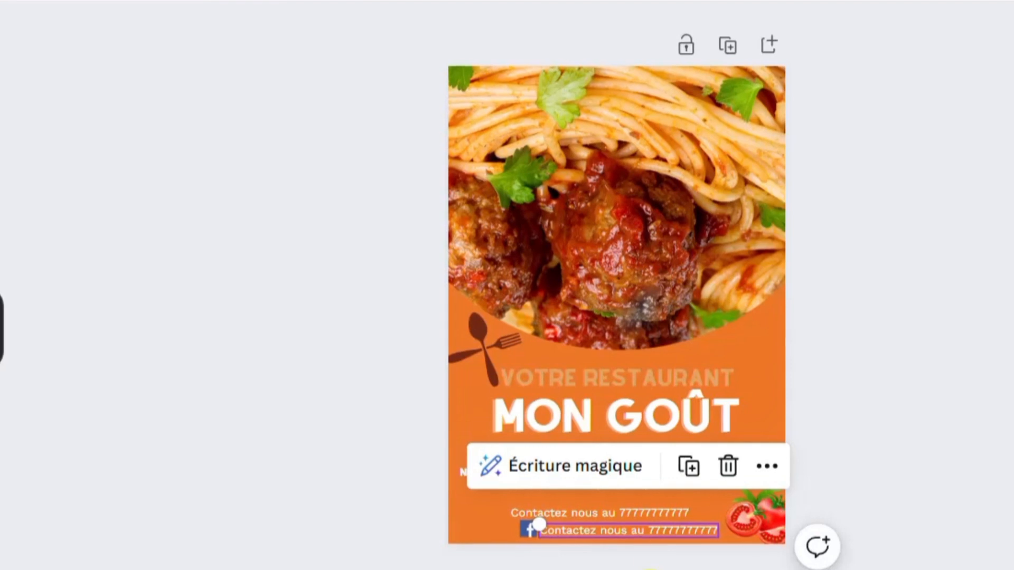
Replace the duplicated line's text with "mon gout" and move it against the Facebook logo.
{"action": "double_click", "coordinate": [635, 527]}
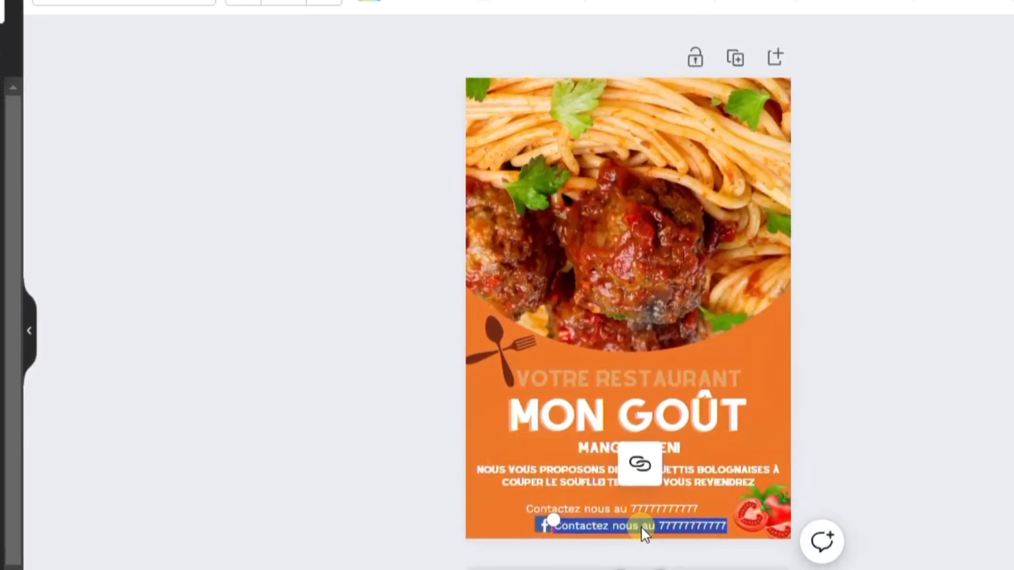
{"action": "key", "text": "BackSpace"}
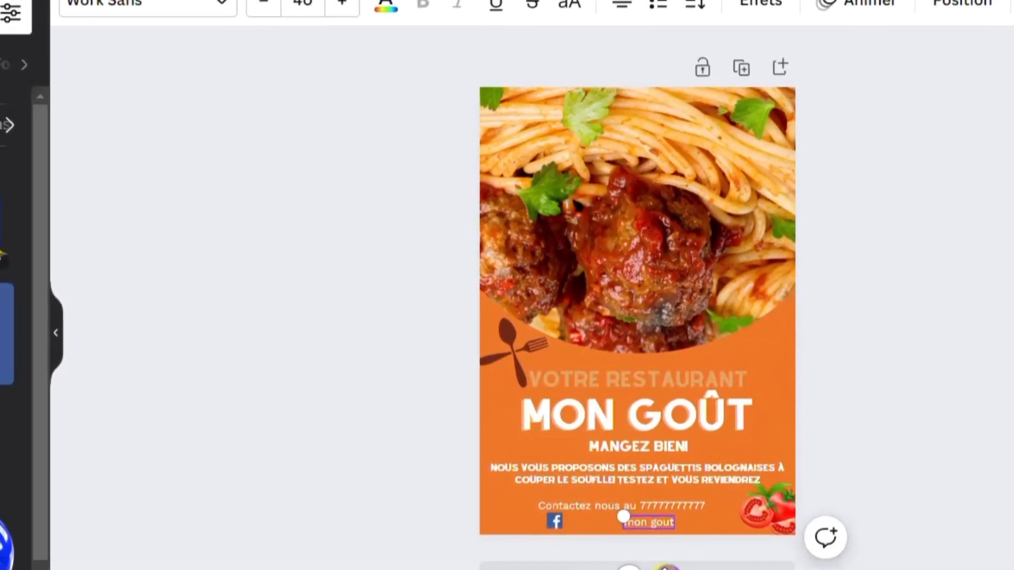
{"action": "left_click_drag", "start_coordinate": [662, 569], "coordinate": [578, 569]}
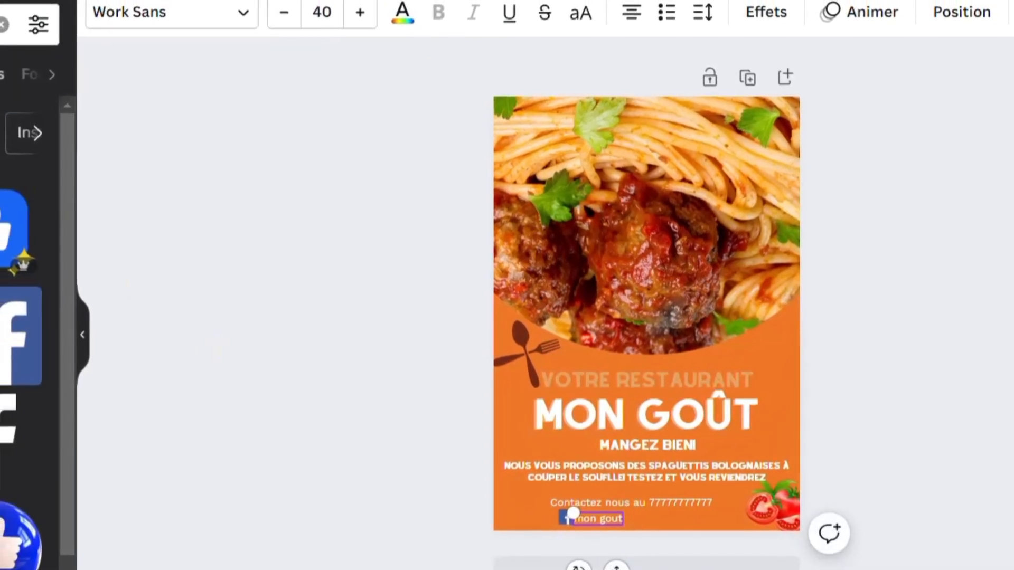
Search the illustrations for "in,stagram" and add the round pink and orange gradient icon with the white camera.
{"action": "left_click", "coordinate": [1, 25]}
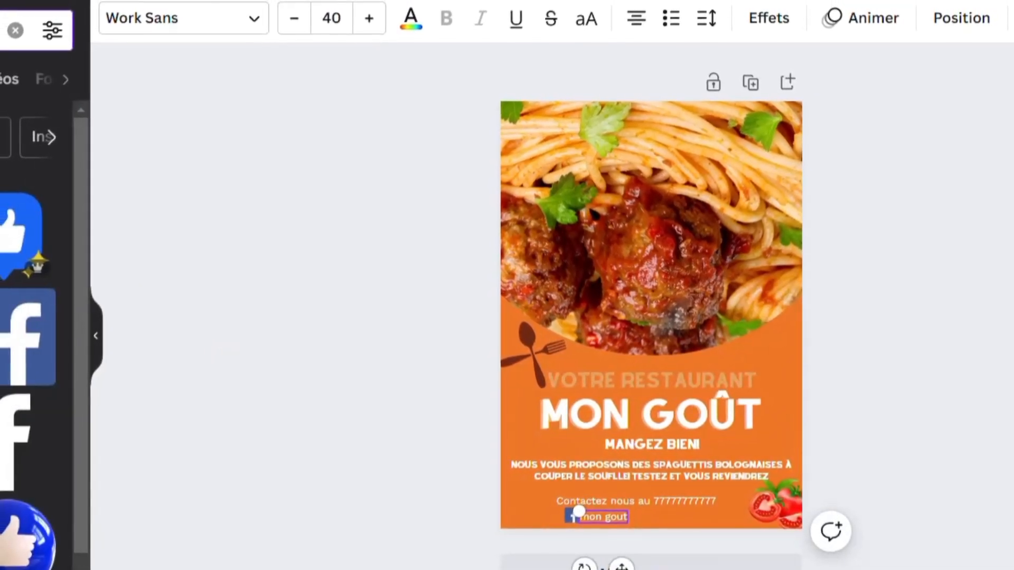
{"action": "type", "text": "tagra"}
{"action": "key", "text": "Return"}
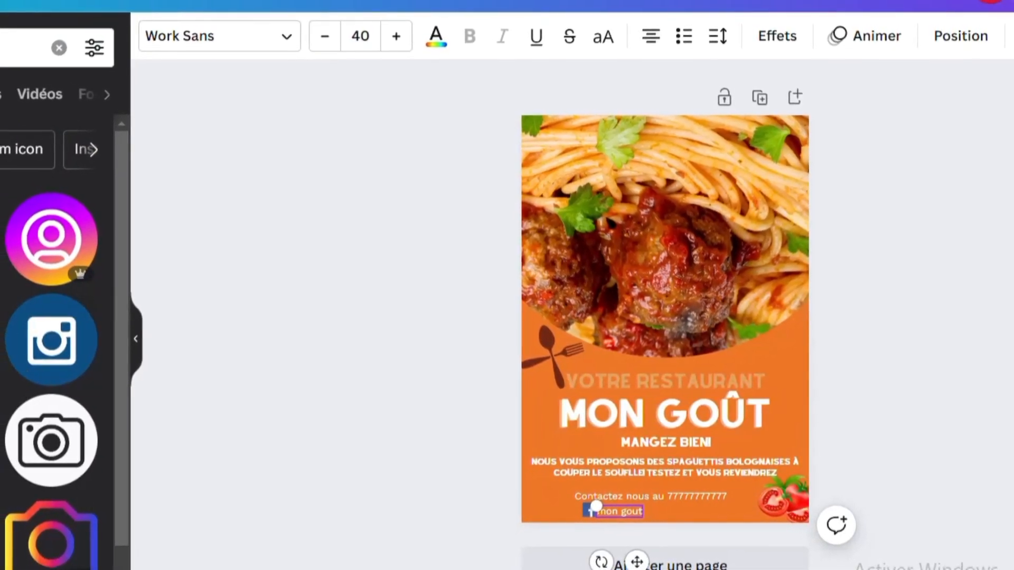
{"action": "left_click", "coordinate": [1, 240]}
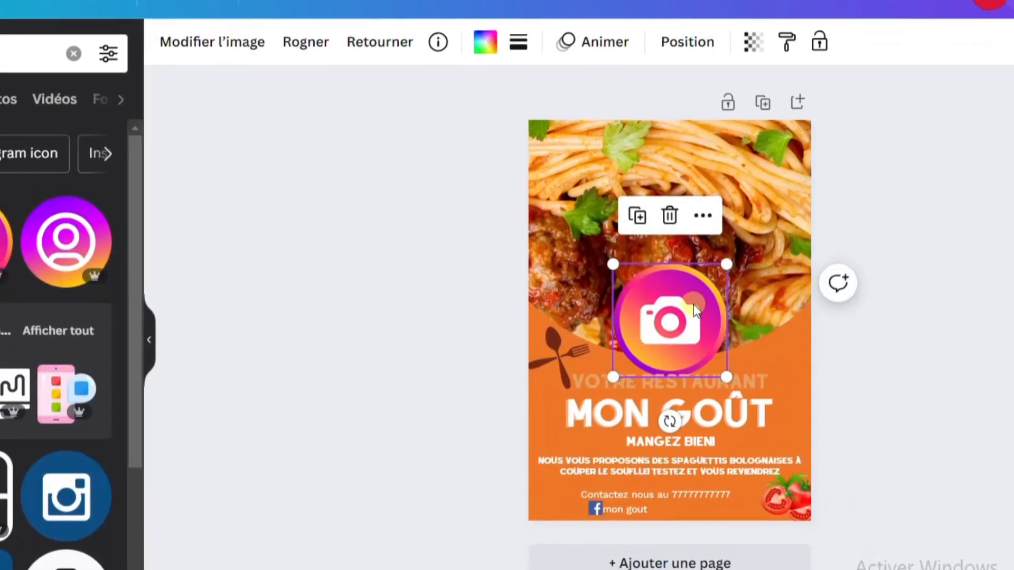
Shrink the Instagram icon and place it to the right of the "mon gout" text under the contact line.
{"action": "left_click_drag", "start_coordinate": [689, 303], "coordinate": [721, 520]}
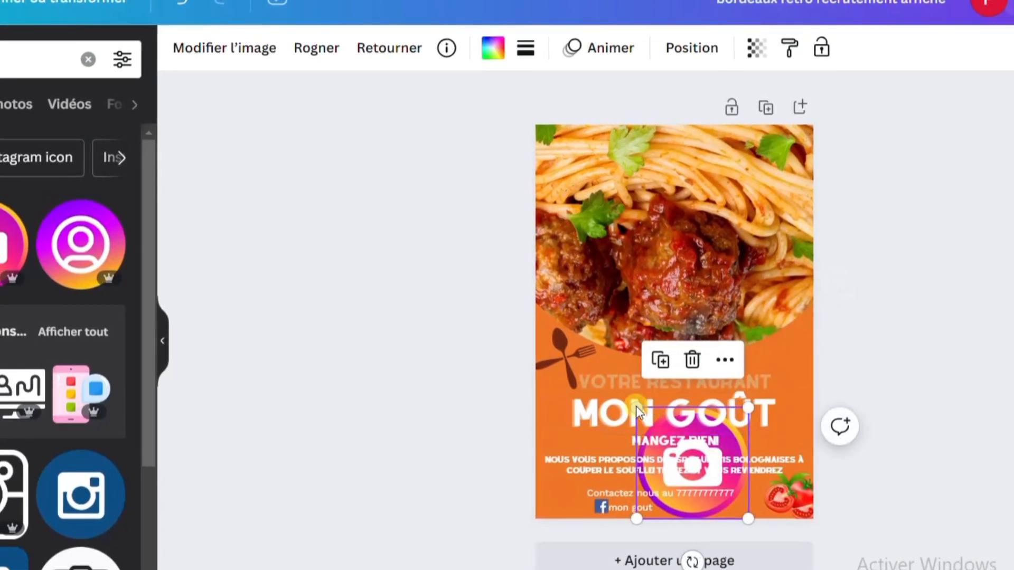
{"action": "left_click_drag", "start_coordinate": [659, 420], "coordinate": [735, 491]}
{"action": "left_click_drag", "start_coordinate": [758, 555], "coordinate": [704, 551]}
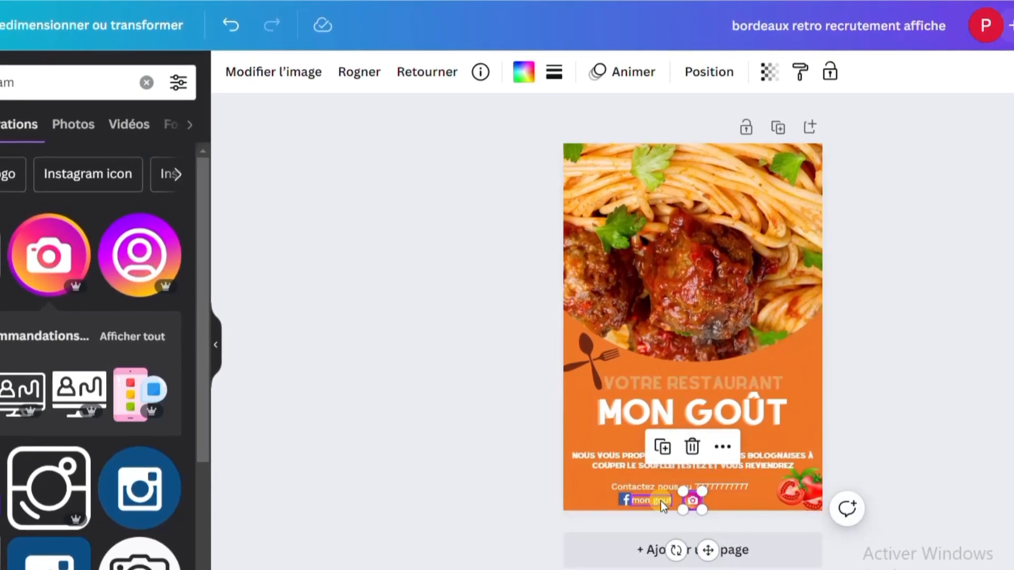
Duplicate the "mon gout" text and place the copy to the right of the Instagram icon.
{"action": "left_click", "coordinate": [659, 501]}
{"action": "left_click", "coordinate": [701, 451]}
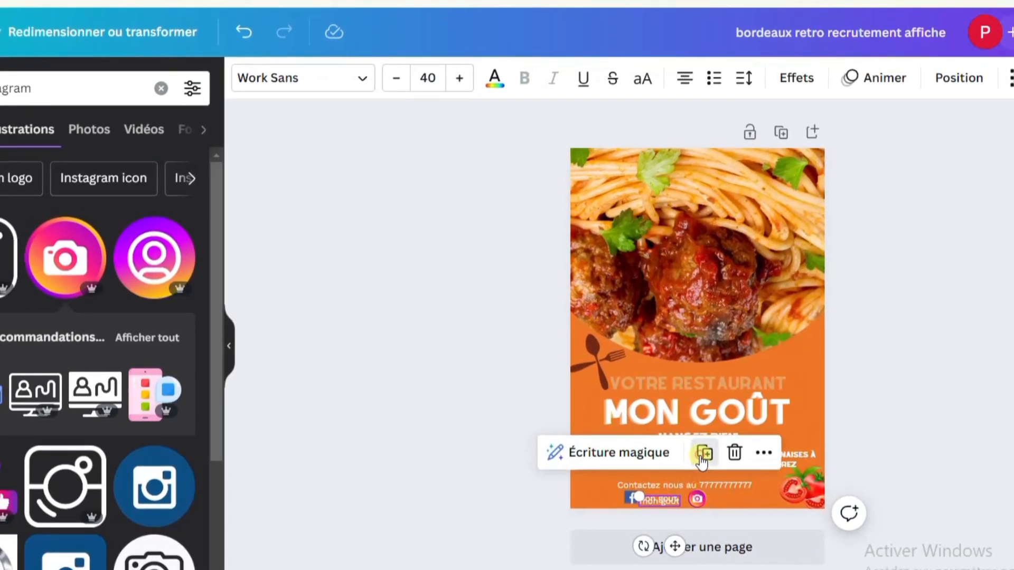
{"action": "left_click_drag", "start_coordinate": [681, 536], "coordinate": [746, 536]}
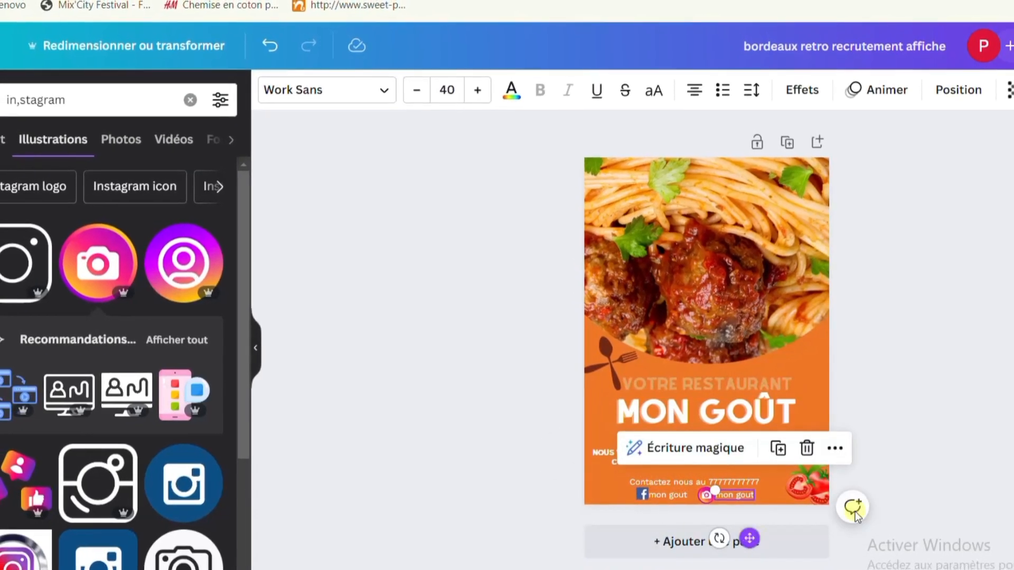
{"action": "left_click", "coordinate": [961, 439]}
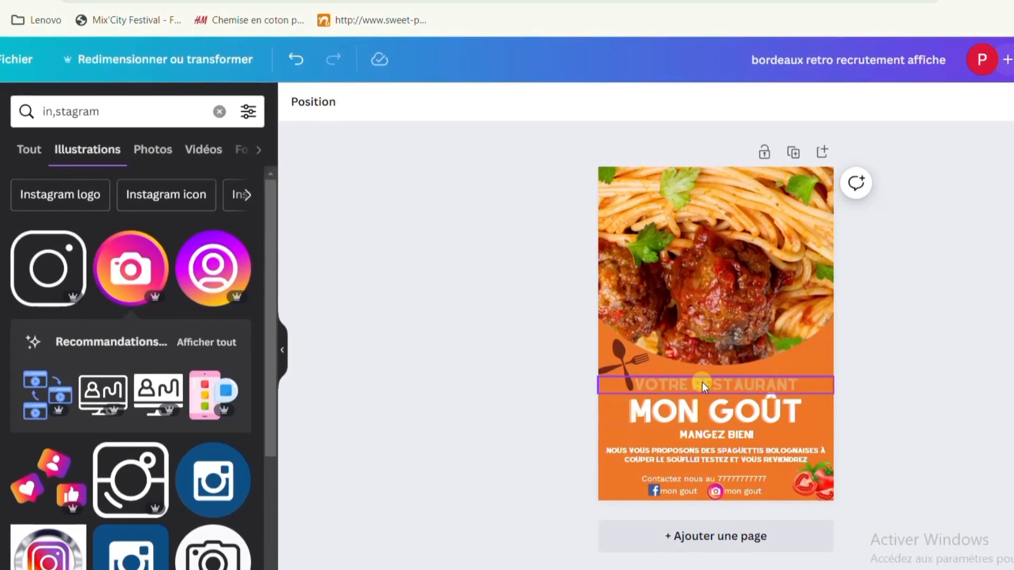
Try two greens on the "VOTRE RESTAURANT" text, then set its color to white.
{"action": "left_click", "coordinate": [701, 382]}
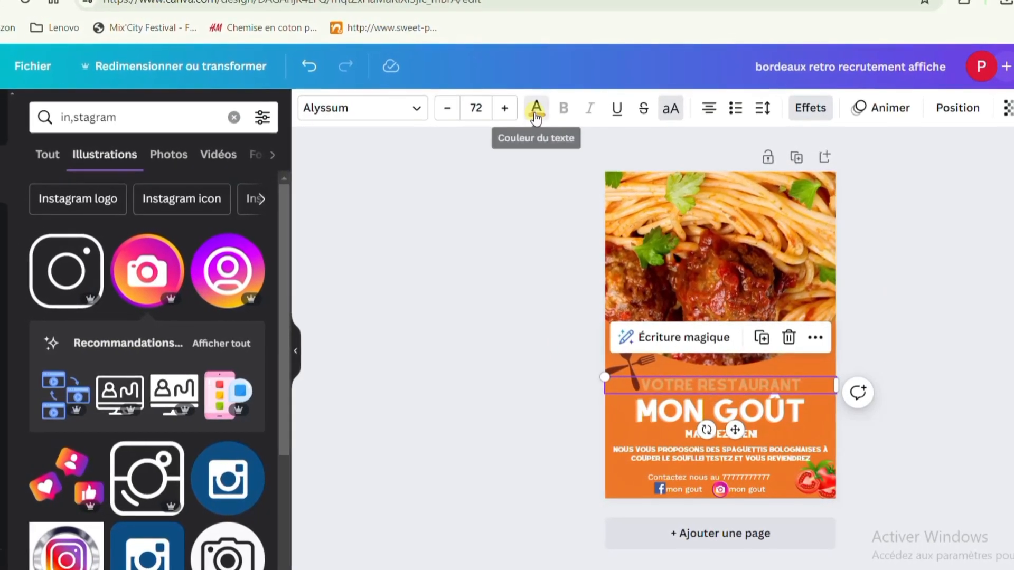
{"action": "left_click", "coordinate": [534, 105]}
{"action": "left_click", "coordinate": [221, 391]}
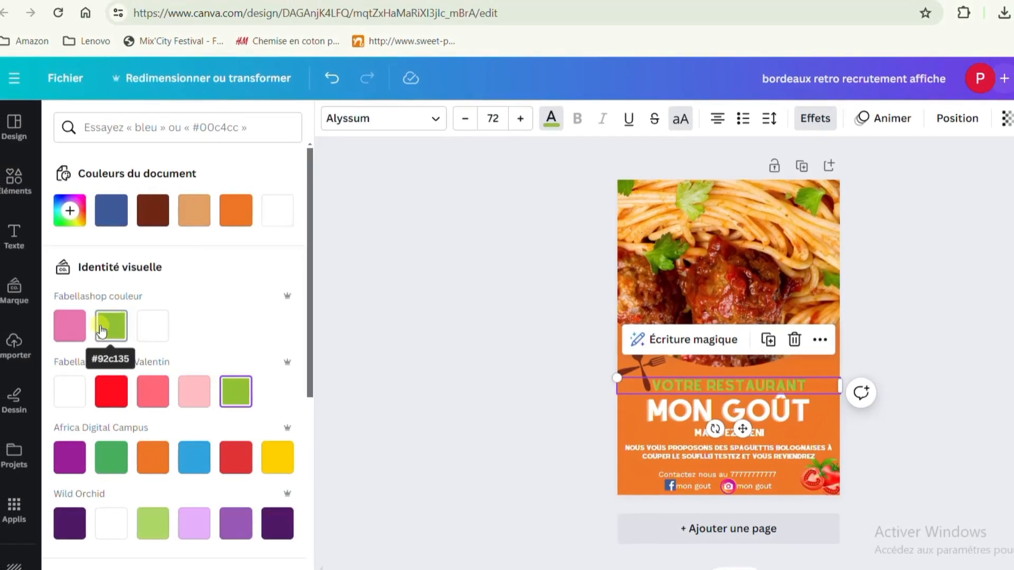
{"action": "left_click", "coordinate": [115, 464]}
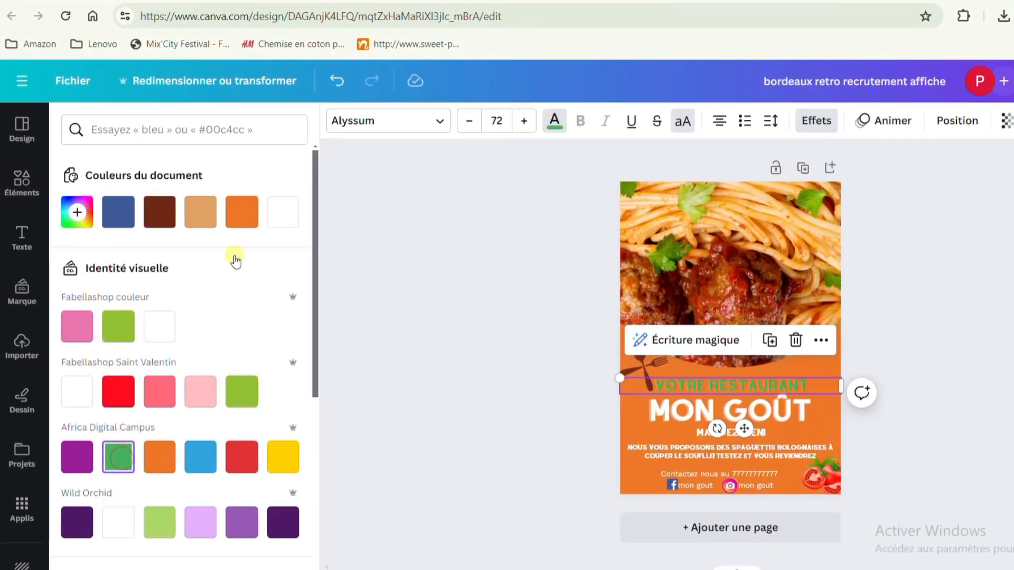
{"action": "left_click", "coordinate": [159, 327]}
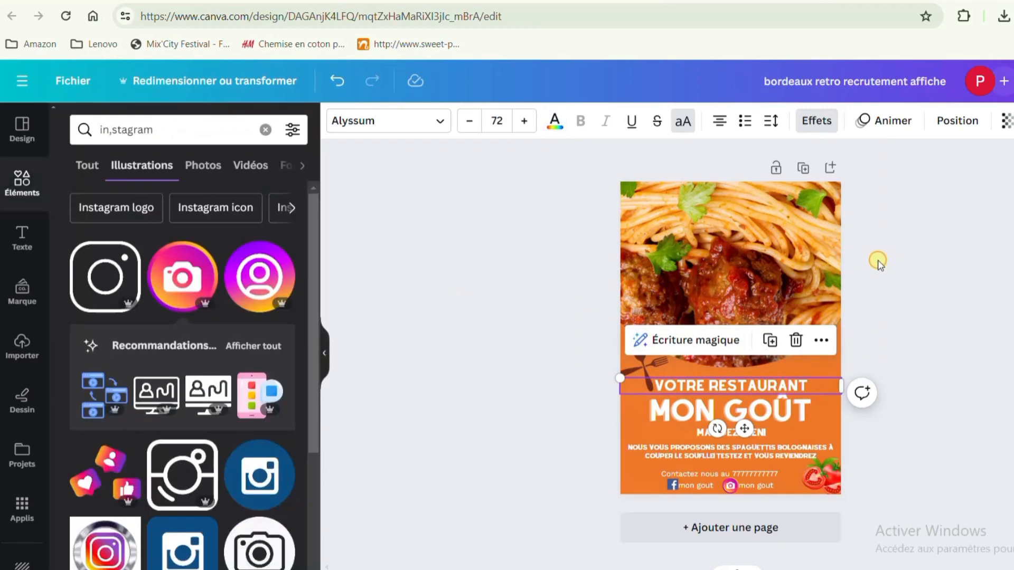
Shrink the spaghetti photo slightly so its lower edge sits higher above the "VOTRE RESTAURANT" text.
{"action": "left_click", "coordinate": [828, 267]}
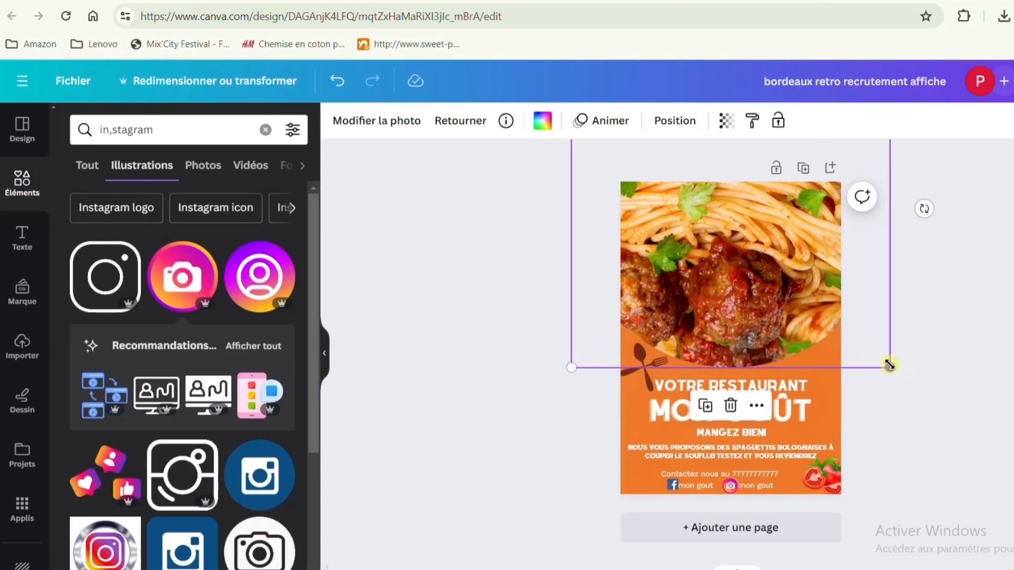
{"action": "left_click_drag", "start_coordinate": [889, 364], "coordinate": [862, 347]}
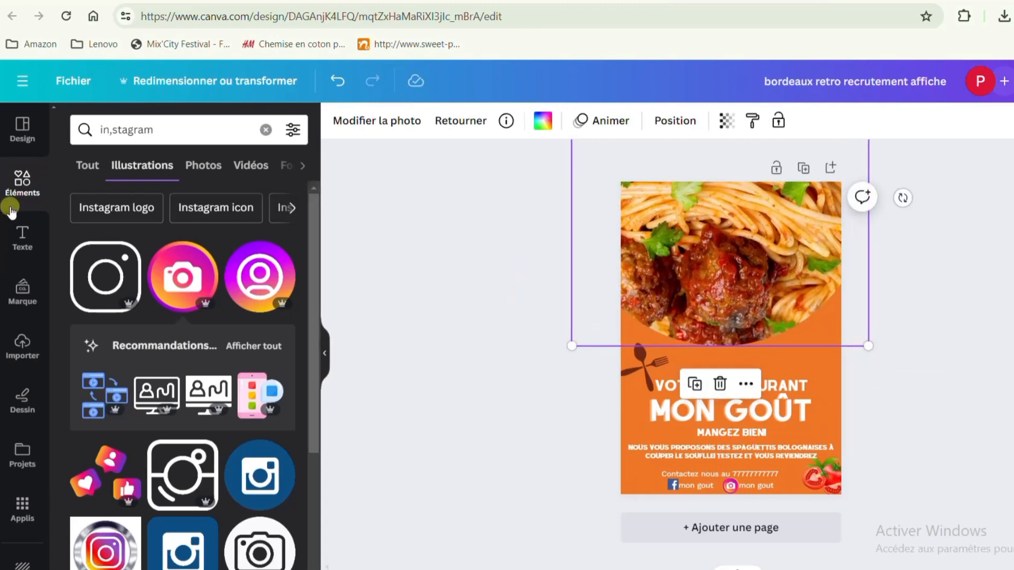
Add a circle shape and enlarge it to about 43.4 cm wide, covering the spaghetti photo at the top of the poster.
{"action": "left_click", "coordinate": [20, 182]}
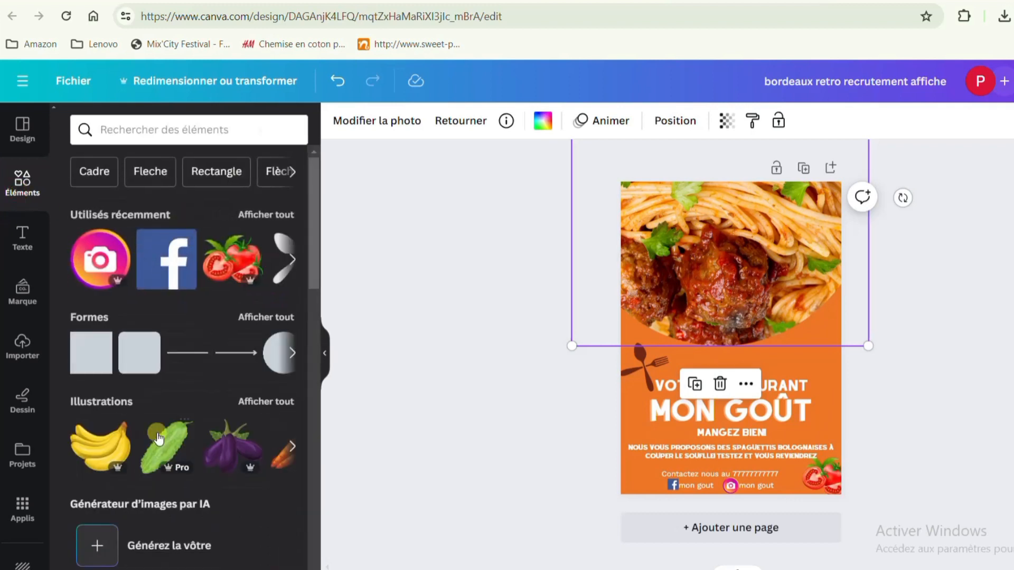
{"action": "left_click", "coordinate": [278, 361]}
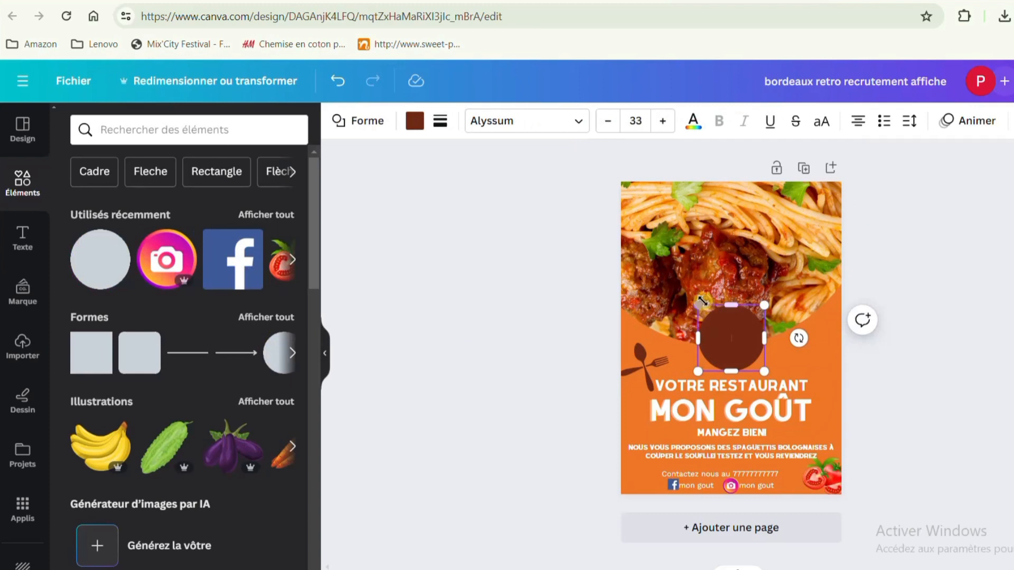
{"action": "left_click_drag", "start_coordinate": [697, 307], "coordinate": [607, 215]}
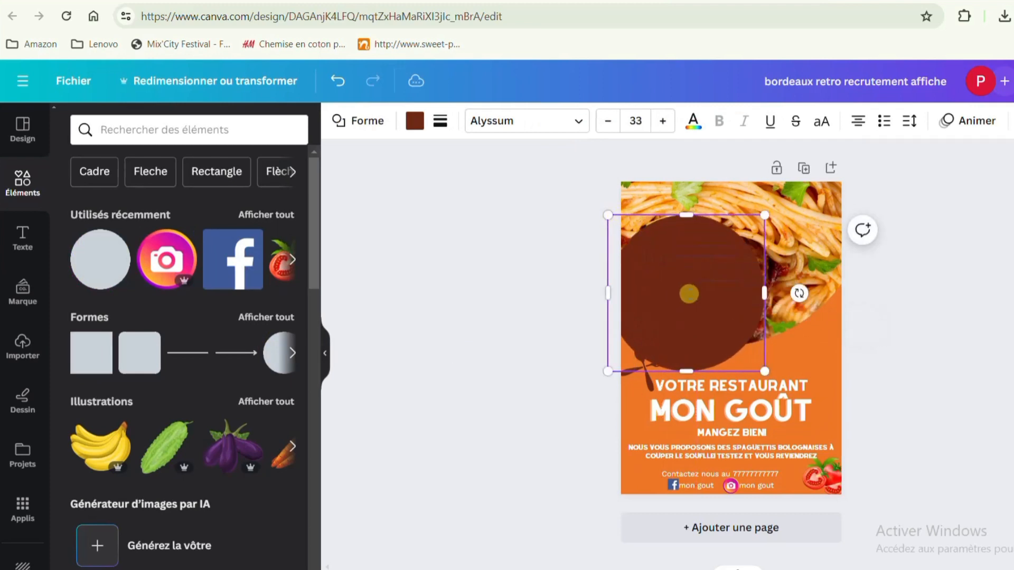
{"action": "left_click_drag", "start_coordinate": [709, 300], "coordinate": [734, 267]}
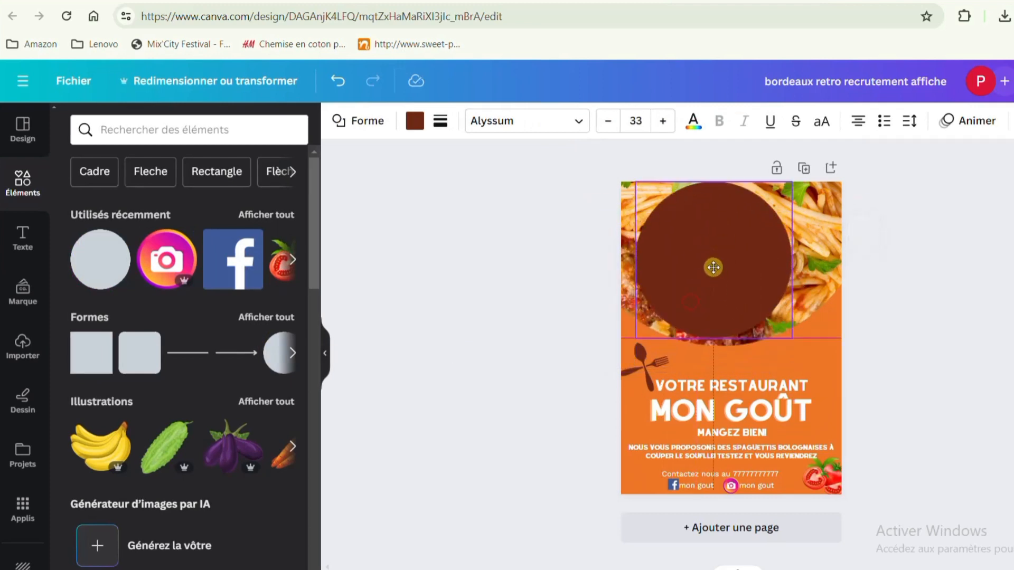
{"action": "left_click_drag", "start_coordinate": [792, 339], "coordinate": [858, 359]}
{"action": "left_click_drag", "start_coordinate": [776, 313], "coordinate": [746, 286]}
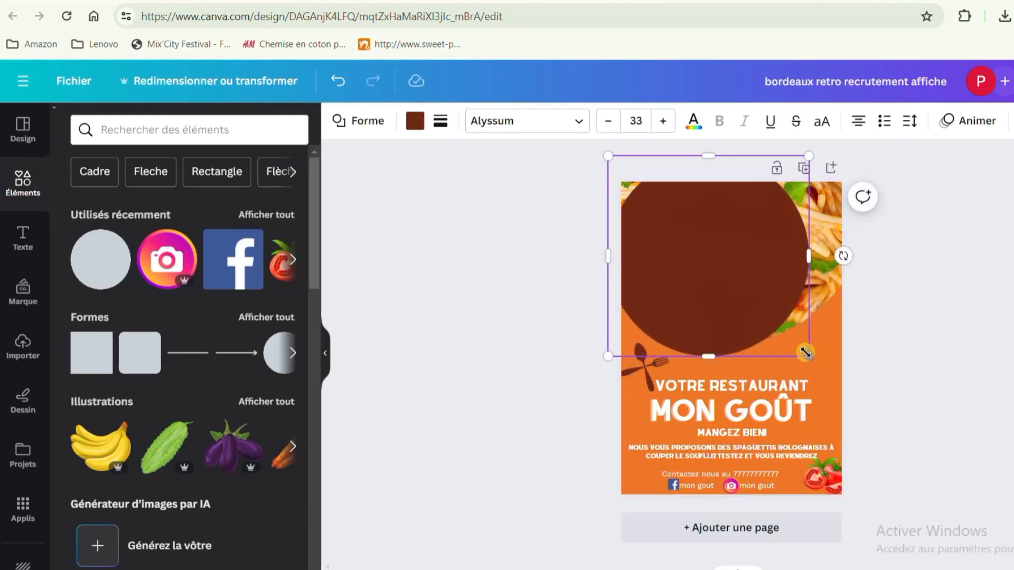
{"action": "left_click_drag", "start_coordinate": [811, 366], "coordinate": [851, 388]}
{"action": "left_click_drag", "start_coordinate": [793, 304], "coordinate": [787, 296]}
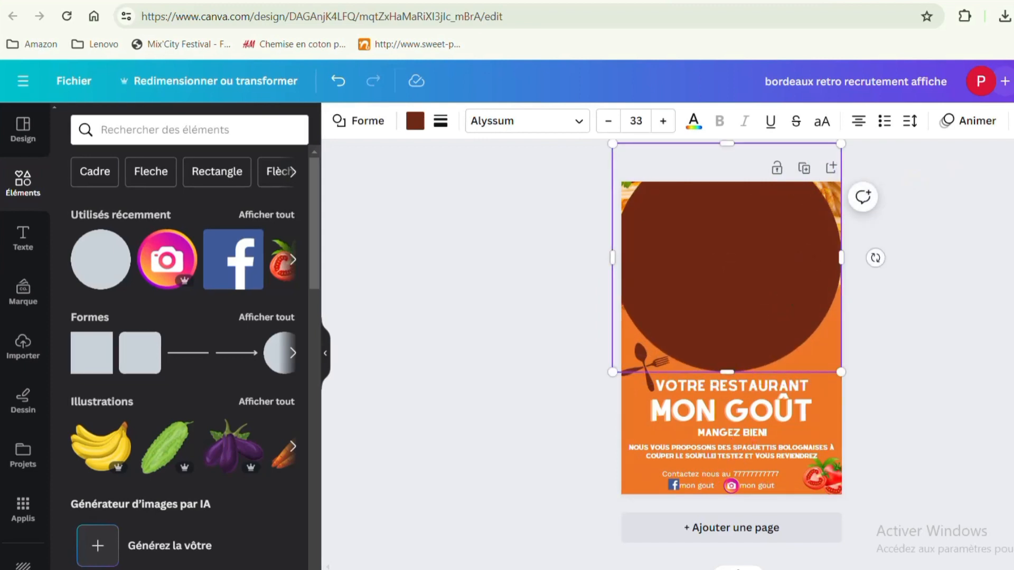
Send the circle behind the spaghetti photo, rotate it to about -16.2° and shift it so a crescent shows along the photo's lower-right edge.
{"action": "left_click", "coordinate": [219, 191]}
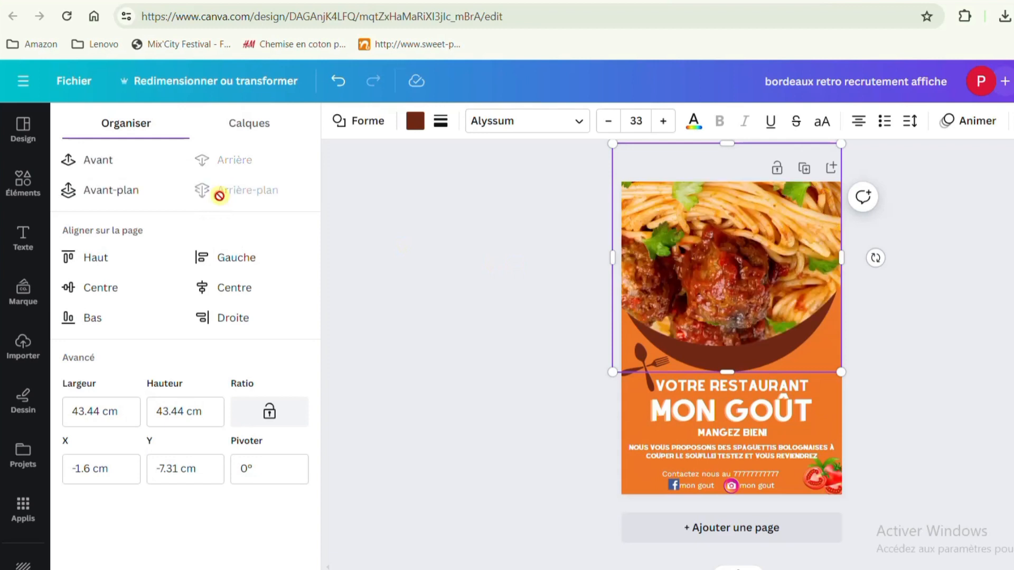
{"action": "left_click_drag", "start_coordinate": [781, 361], "coordinate": [805, 349]}
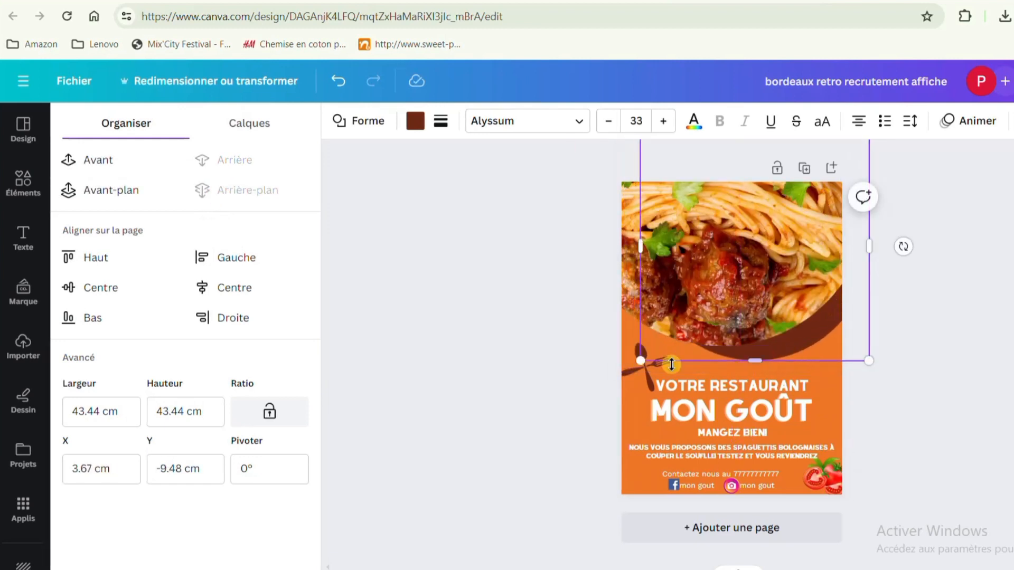
{"action": "left_click_drag", "start_coordinate": [906, 246], "coordinate": [887, 206]}
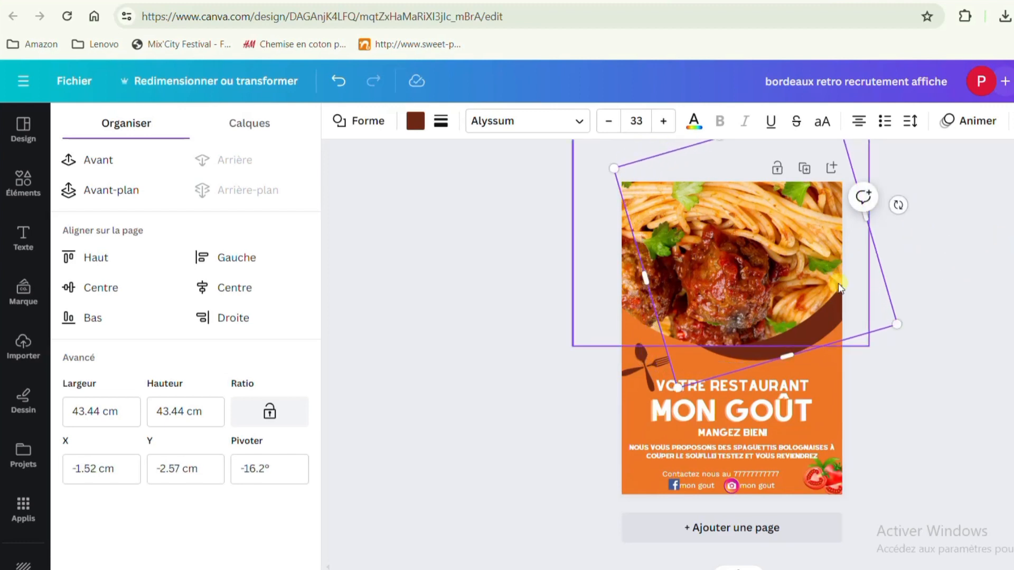
{"action": "left_click_drag", "start_coordinate": [872, 314], "coordinate": [867, 318]}
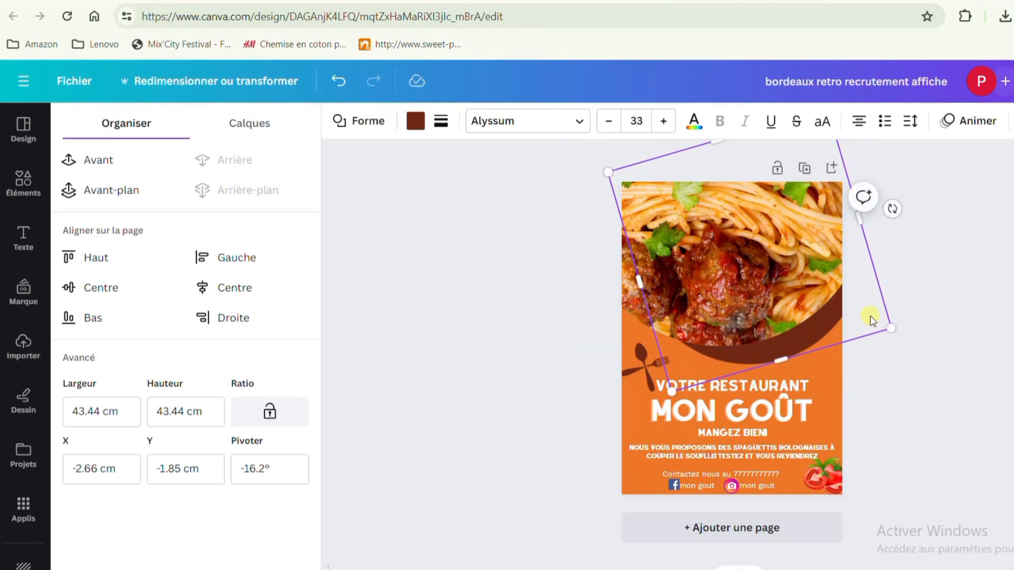
Try green on the circle behind the photo, then set its color to white.
{"action": "left_click", "coordinate": [415, 121]}
{"action": "left_click", "coordinate": [243, 392]}
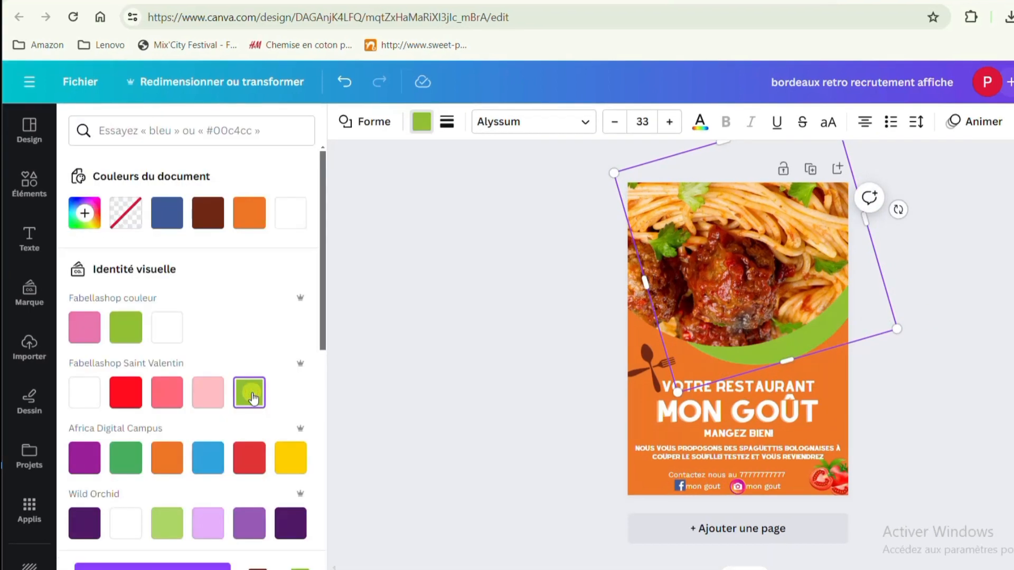
{"action": "left_click", "coordinate": [168, 327]}
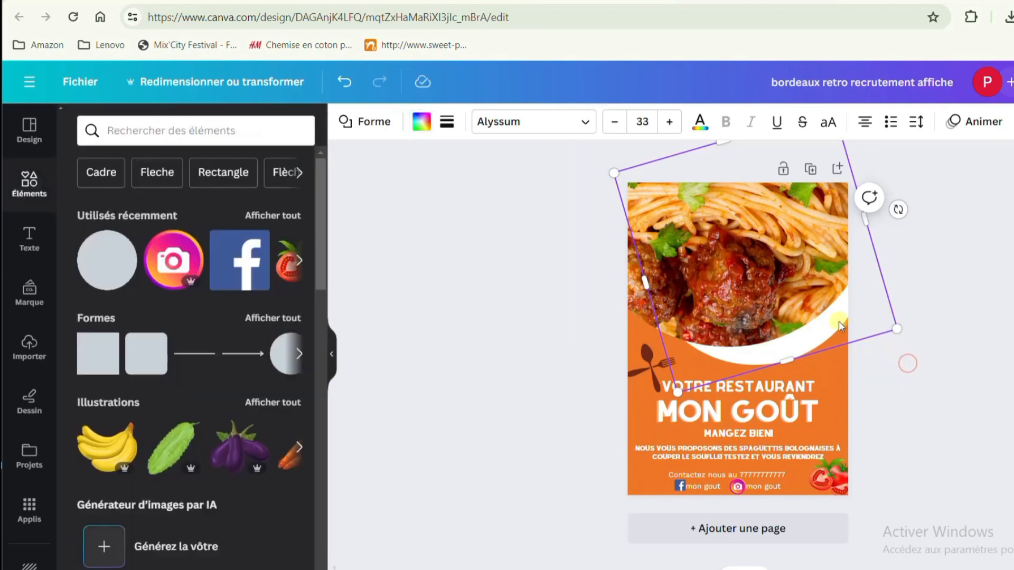
{"action": "left_click", "coordinate": [822, 341], "text": "shift"}
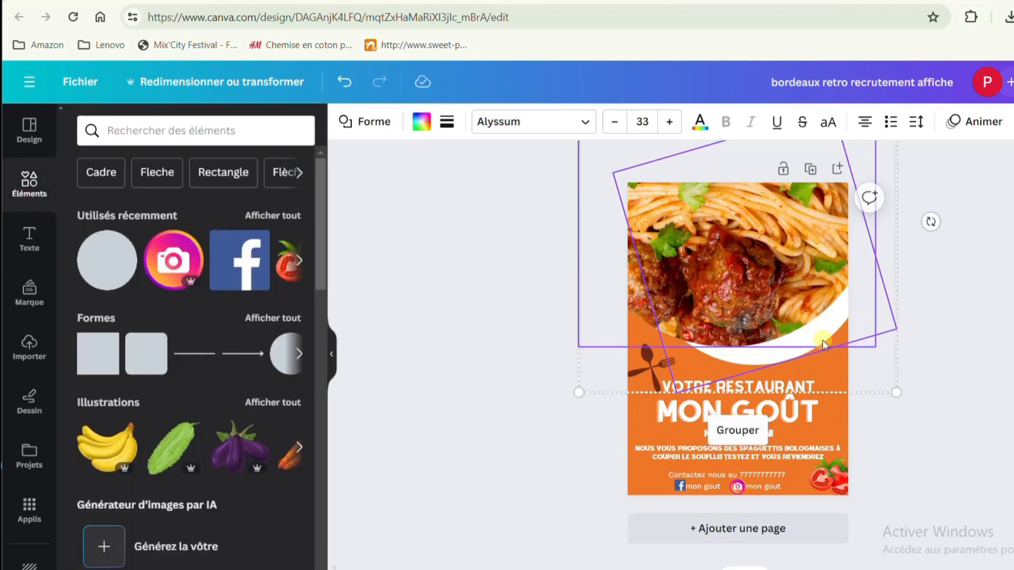
{"action": "left_click", "coordinate": [991, 346]}
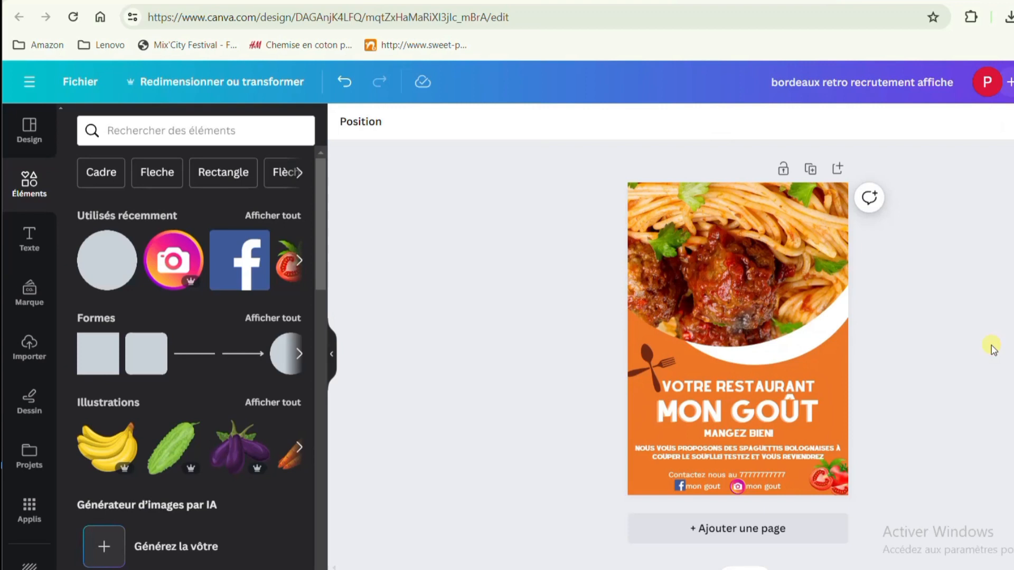
Try replacing the white circle with an octagon, a five-pointed star and other star shapes, nudging its position slightly.
{"action": "left_click", "coordinate": [758, 361]}
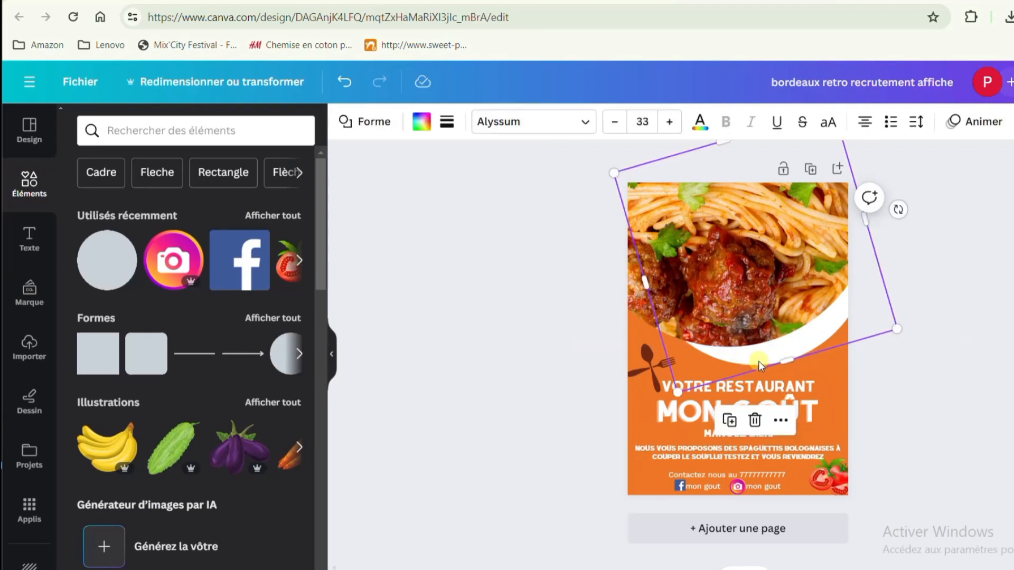
{"action": "left_click", "coordinate": [375, 129]}
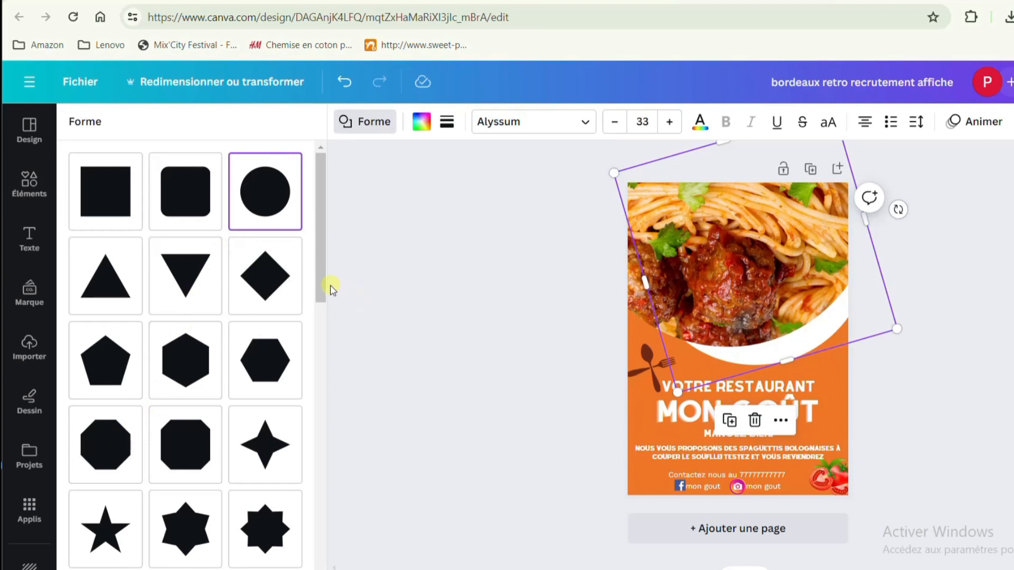
{"action": "left_click_drag", "start_coordinate": [324, 283], "coordinate": [328, 362]}
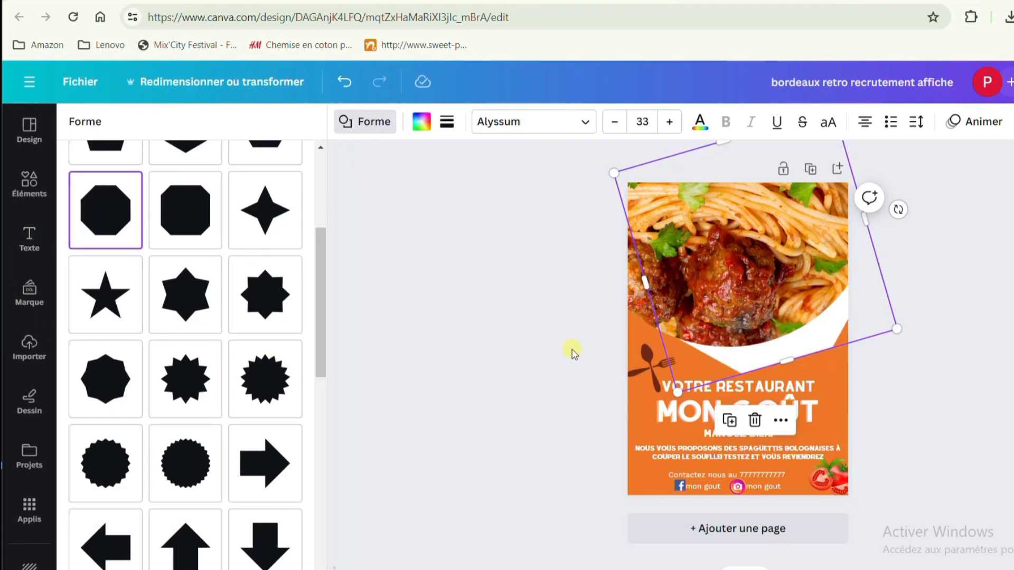
{"action": "mouse_move", "coordinate": [787, 360]}
{"action": "left_mouse_down"}
{"action": "mouse_move", "coordinate": [789, 382]}
{"action": "mouse_move", "coordinate": [796, 348]}
{"action": "left_mouse_up"}
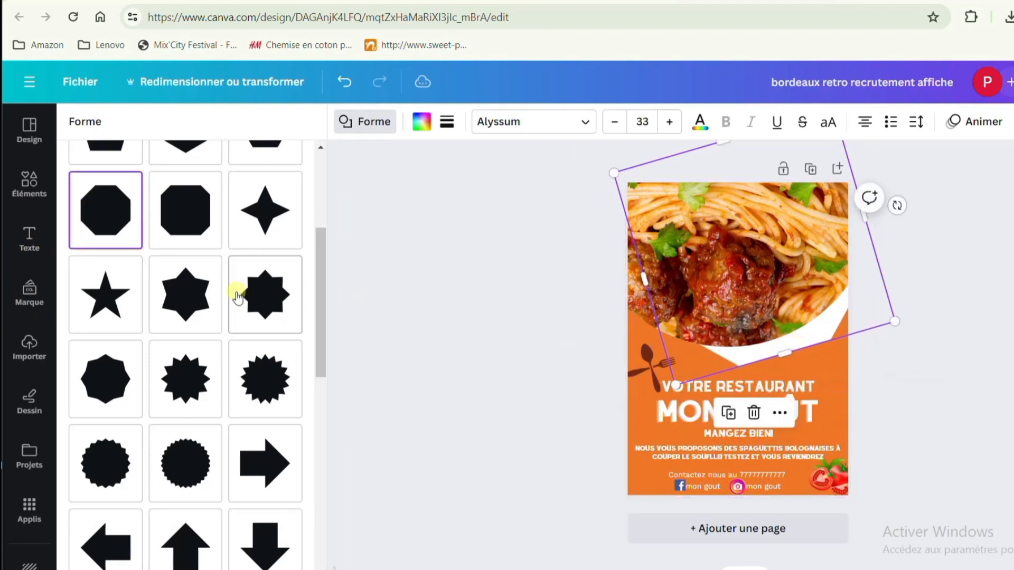
{"action": "left_click", "coordinate": [111, 301]}
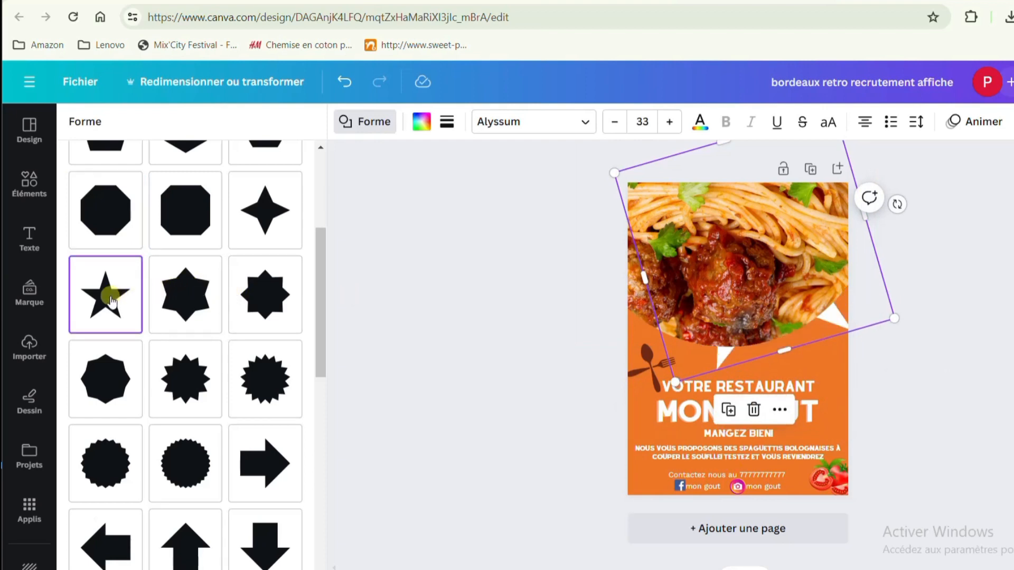
{"action": "left_click", "coordinate": [185, 305]}
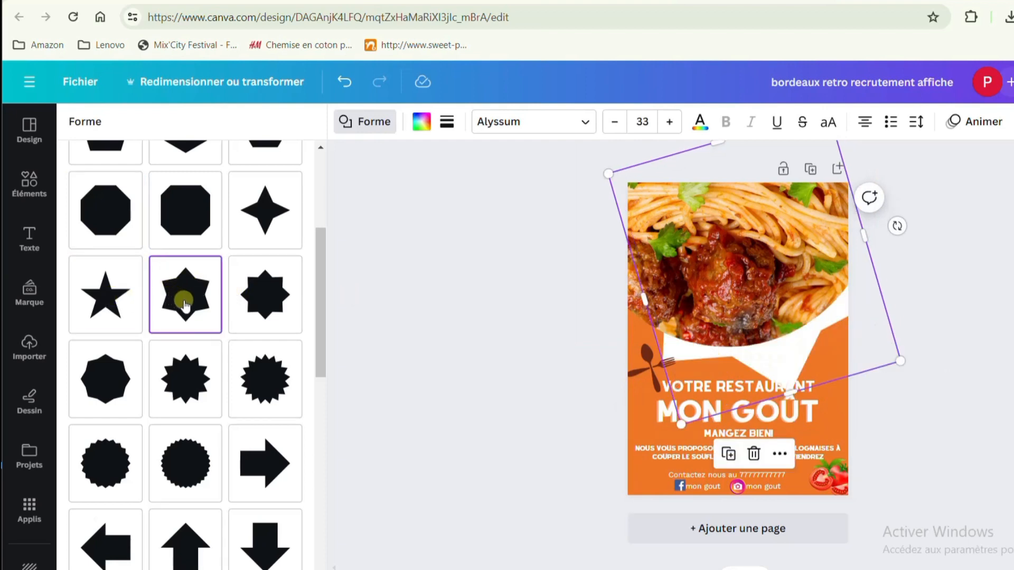
{"action": "left_click", "coordinate": [264, 311]}
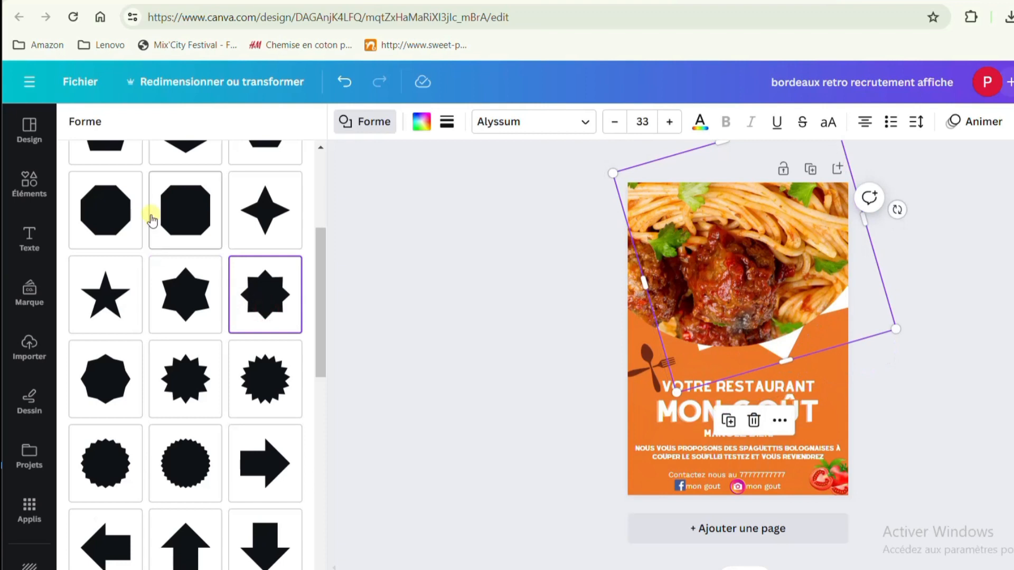
Undo the trial shape changes back to the white circle behind the photo.
{"action": "left_click", "coordinate": [351, 89]}
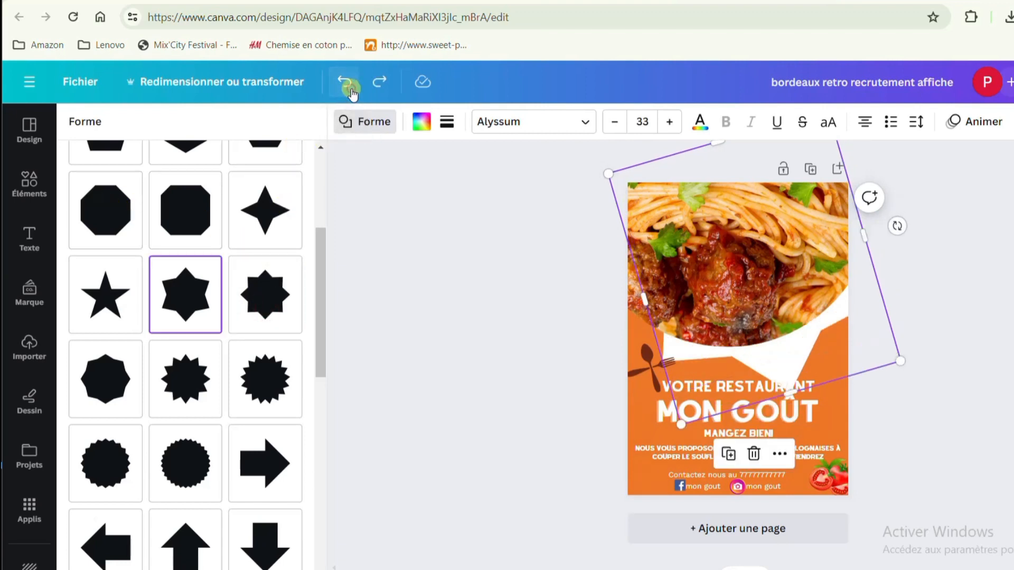
{"action": "left_click", "coordinate": [351, 88]}
{"action": "left_click", "coordinate": [351, 89]}
{"action": "left_click", "coordinate": [352, 91]}
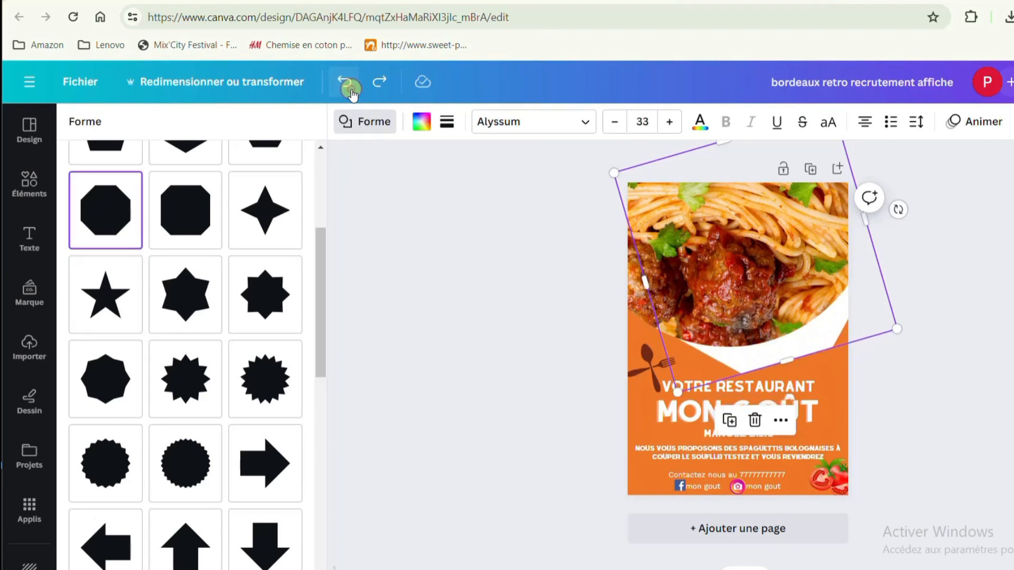
{"action": "left_click", "coordinate": [351, 91]}
{"action": "left_click", "coordinate": [351, 91]}
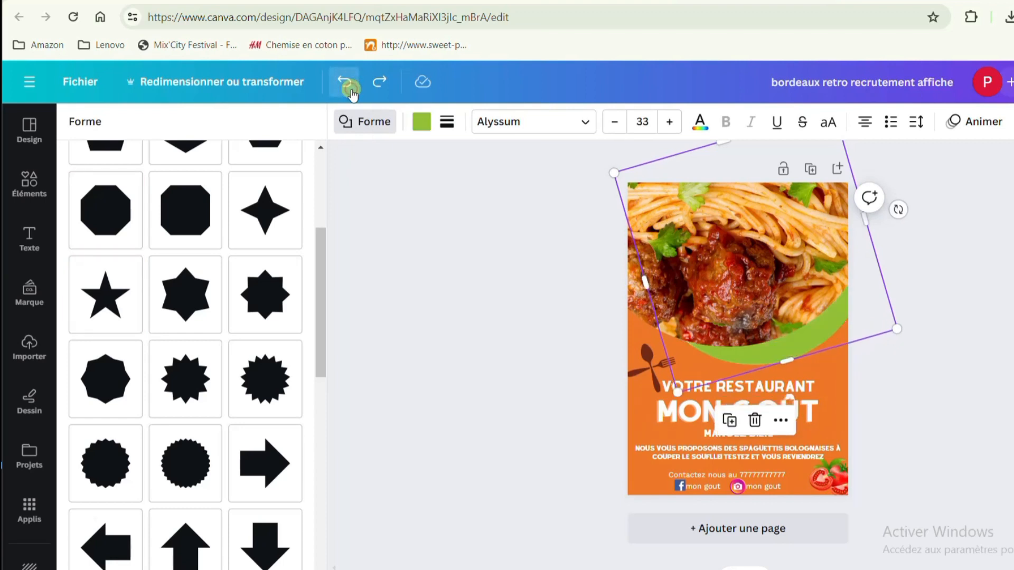
{"action": "left_click", "coordinate": [381, 89]}
{"action": "left_click", "coordinate": [954, 279]}
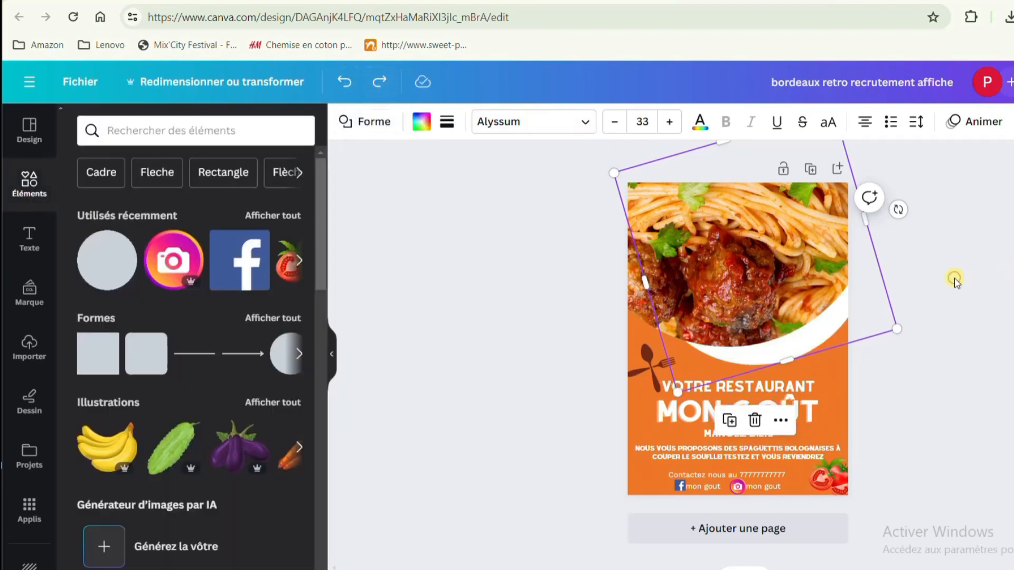
{"action": "left_click", "coordinate": [955, 278]}
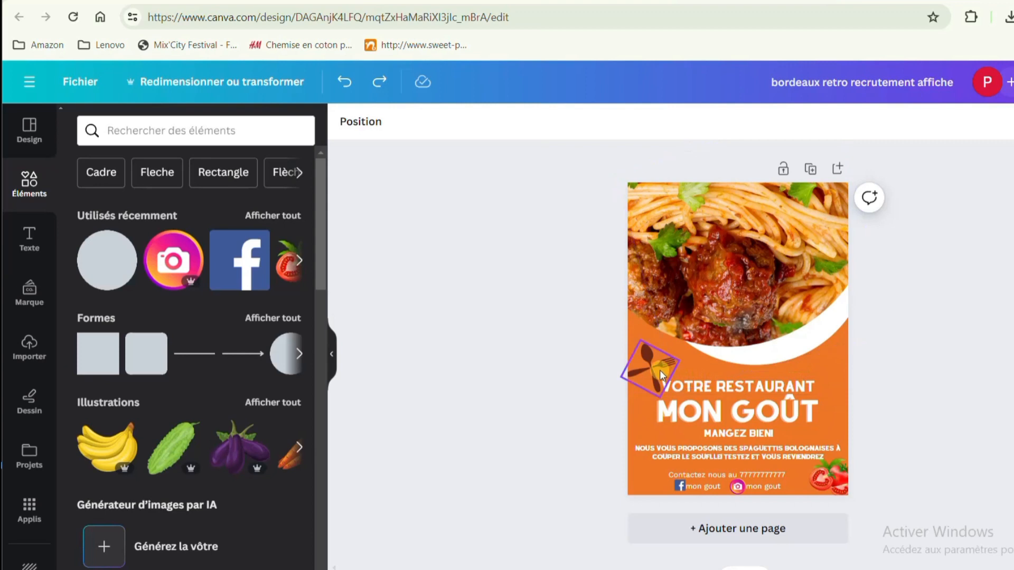
Move the cutlery illustration and the "VOTRE RESTAURANT" and "MON GOÛT" texts slightly upward.
{"action": "left_click_drag", "start_coordinate": [659, 366], "coordinate": [652, 345]}
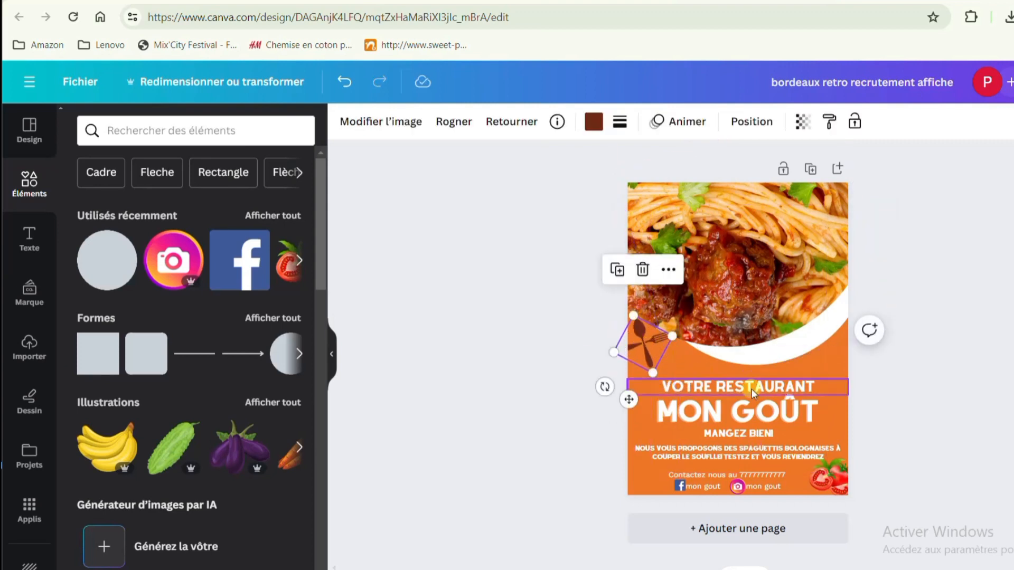
{"action": "left_click_drag", "start_coordinate": [756, 385], "coordinate": [769, 401]}
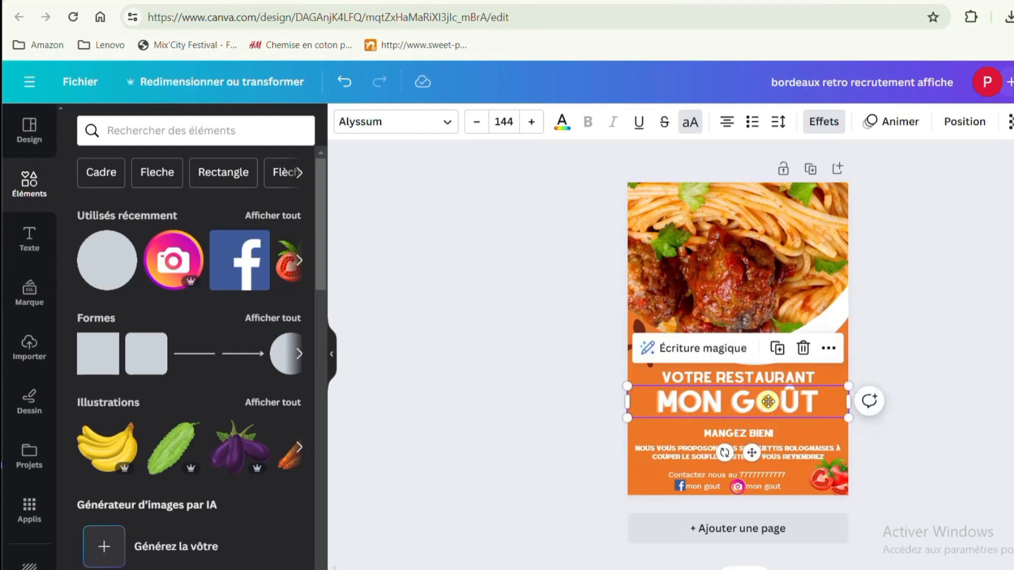
Add a short horizontal line between "MON GOÛT" and "MANGEZ BIEN!" and set its color to white.
{"action": "left_click", "coordinate": [197, 356]}
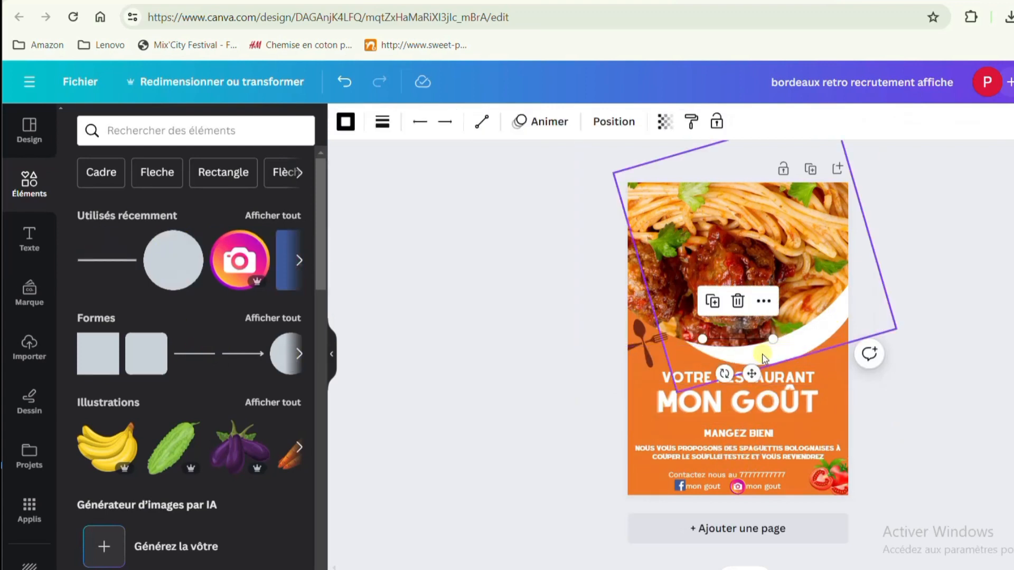
{"action": "left_click_drag", "start_coordinate": [756, 374], "coordinate": [748, 449]}
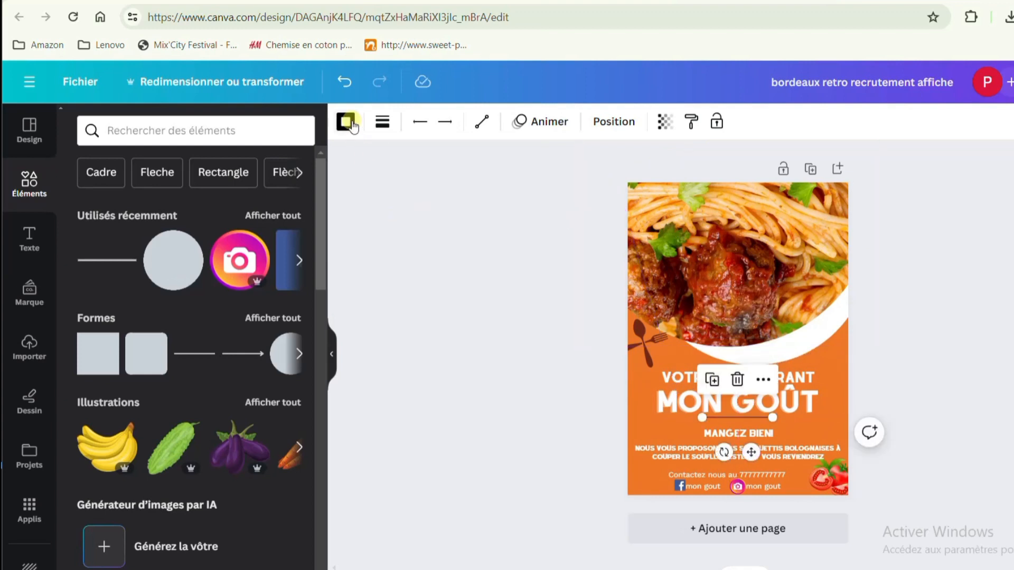
{"action": "left_click", "coordinate": [346, 121]}
{"action": "left_click", "coordinate": [290, 212]}
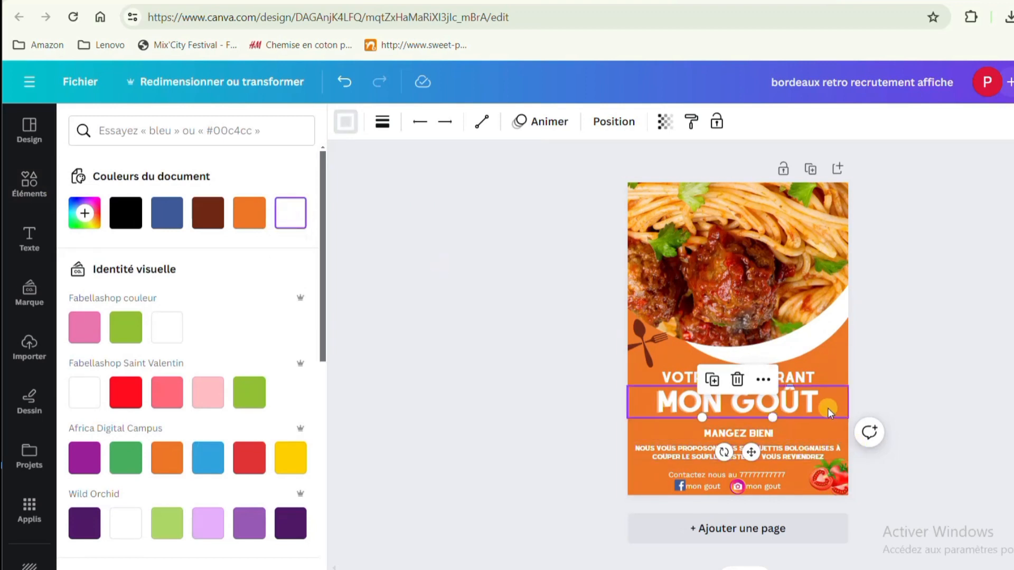
{"action": "left_click", "coordinate": [896, 403]}
{"action": "left_click", "coordinate": [895, 404]}
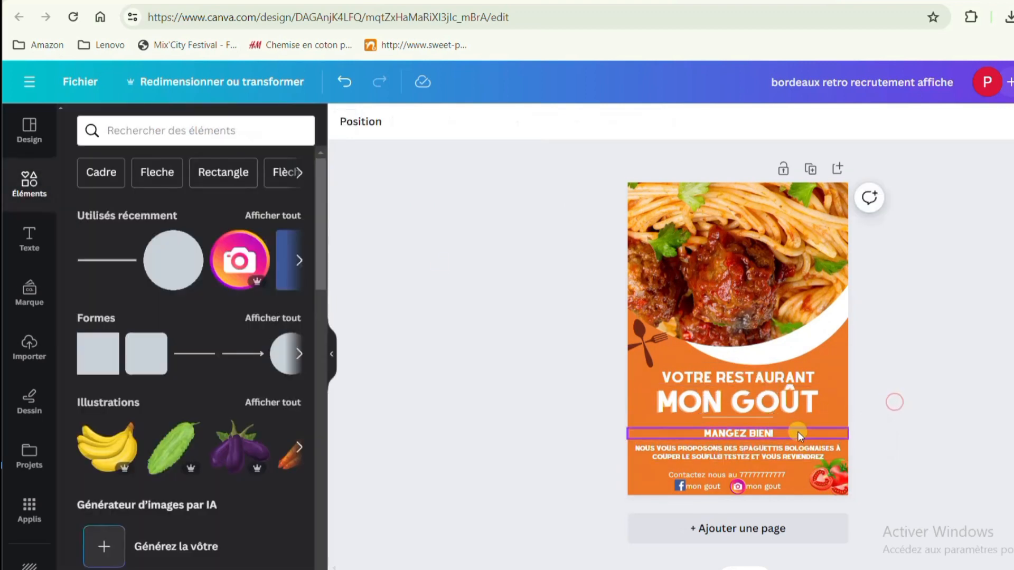
Move the "MANGEZ BIEN!" text slightly upward, closer to the white line.
{"action": "left_click", "coordinate": [769, 434]}
{"action": "left_click_drag", "start_coordinate": [768, 434], "coordinate": [767, 429]}
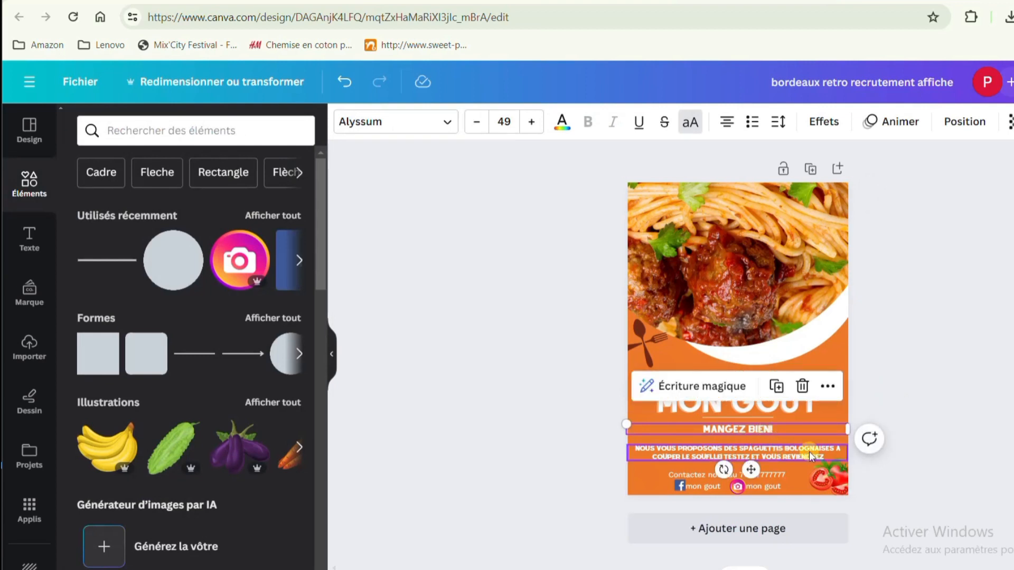
{"action": "left_click", "coordinate": [987, 372]}
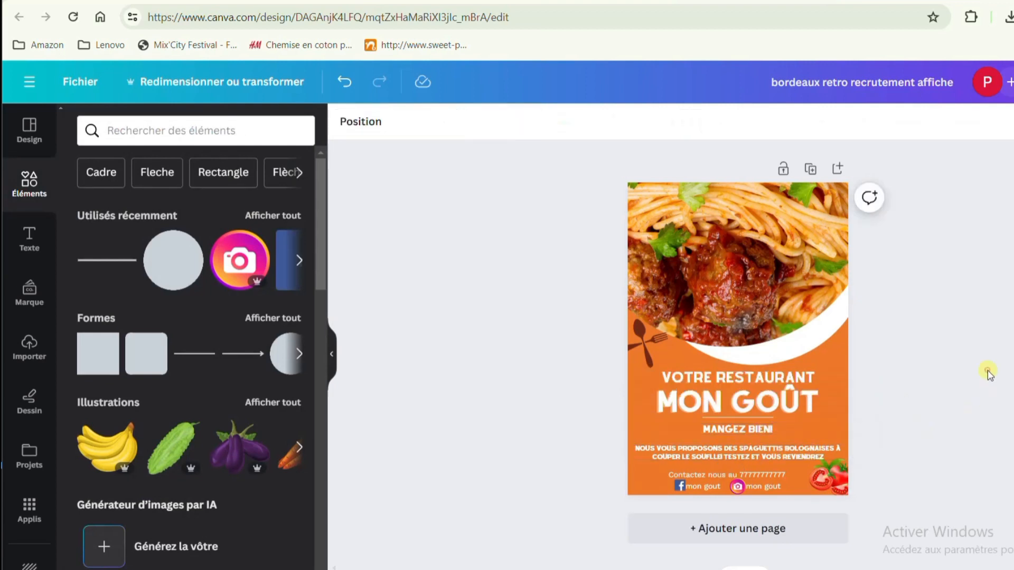
Duplicate the tomato illustration in the poster's lower corner and place the copy on the right edge of the spaghetti photo.
{"action": "left_click", "coordinate": [842, 479]}
{"action": "left_click", "coordinate": [812, 423]}
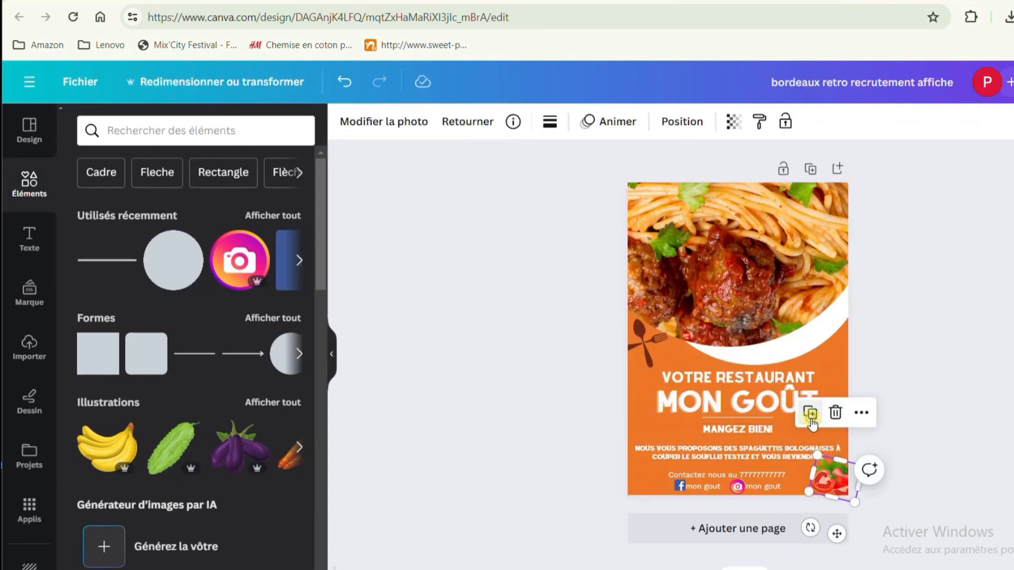
{"action": "left_click_drag", "start_coordinate": [834, 472], "coordinate": [825, 339]}
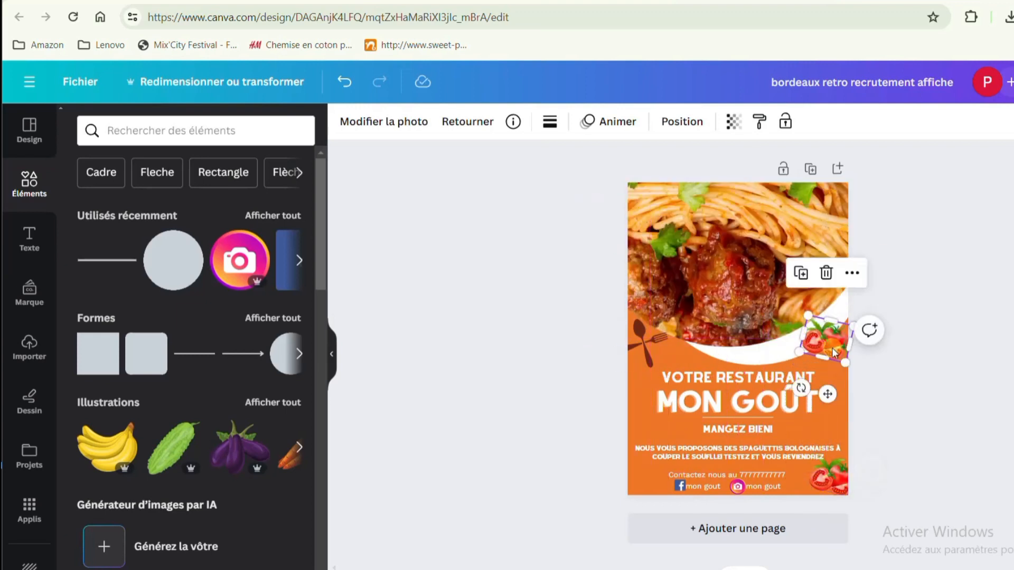
{"action": "right_click", "coordinate": [828, 395]}
{"action": "left_click", "coordinate": [827, 396]}
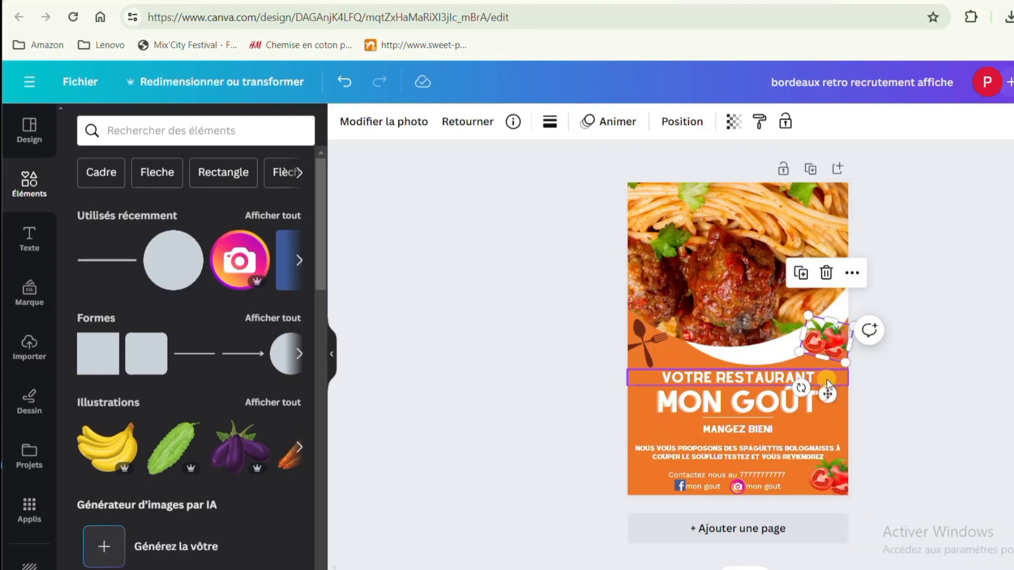
{"action": "left_click_drag", "start_coordinate": [826, 396], "coordinate": [840, 285]}
{"action": "left_click", "coordinate": [919, 347]}
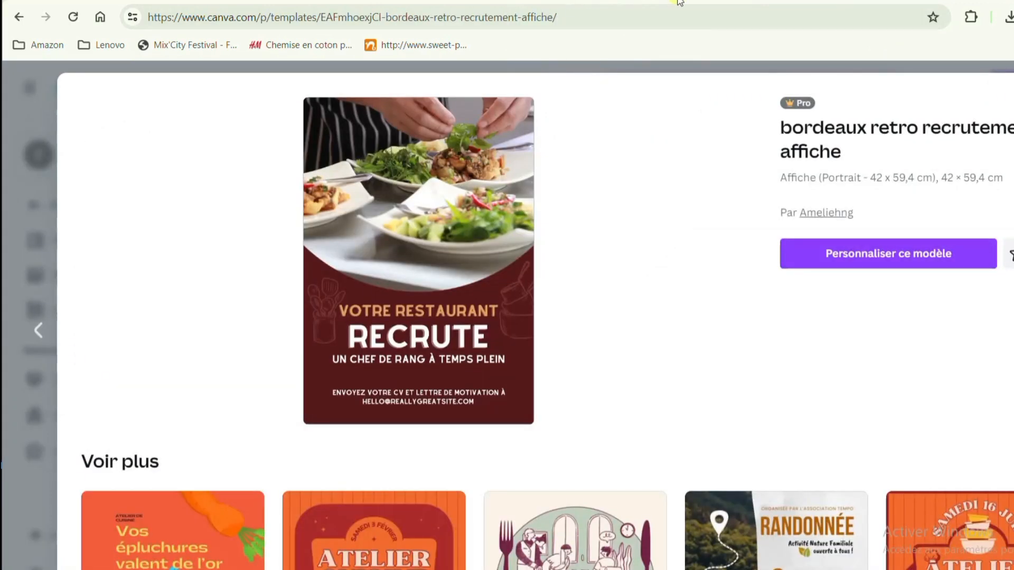
Back in the poster design, set the background color to dark brown and nudge the white circle behind the photo slightly up and left.
{"action": "left_click", "coordinate": [725, 1]}
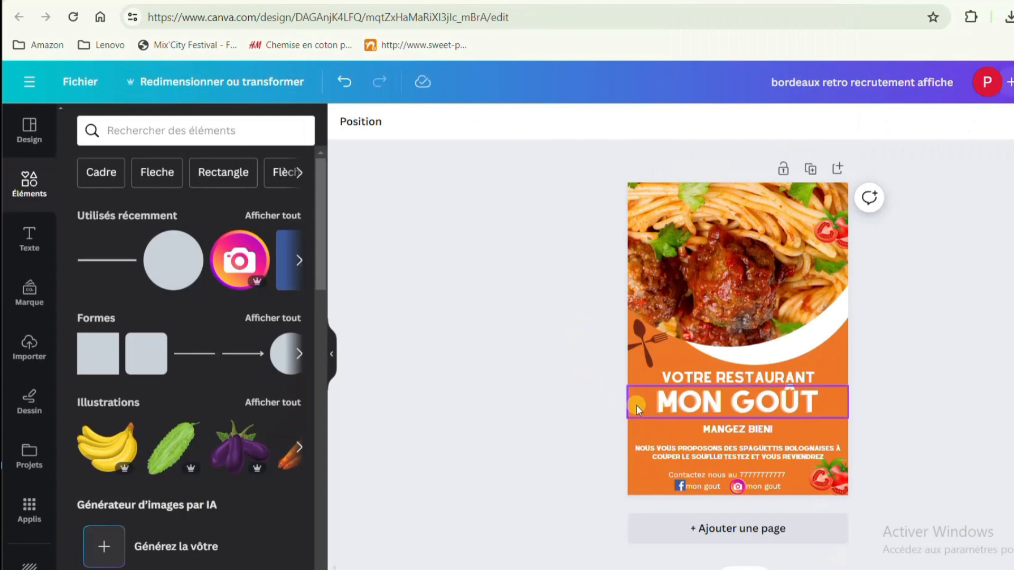
{"action": "left_click", "coordinate": [633, 478]}
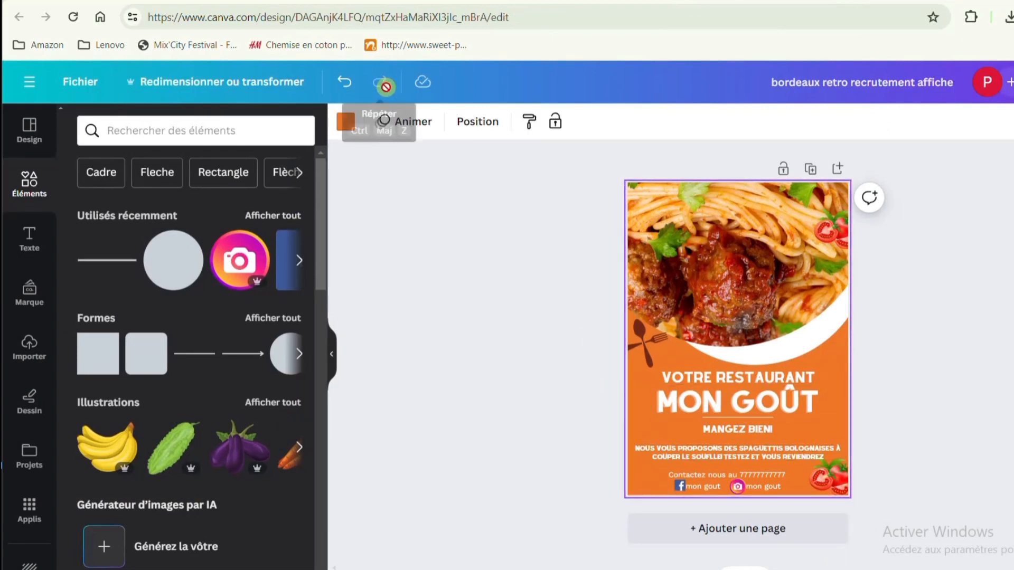
{"action": "left_click", "coordinate": [346, 123]}
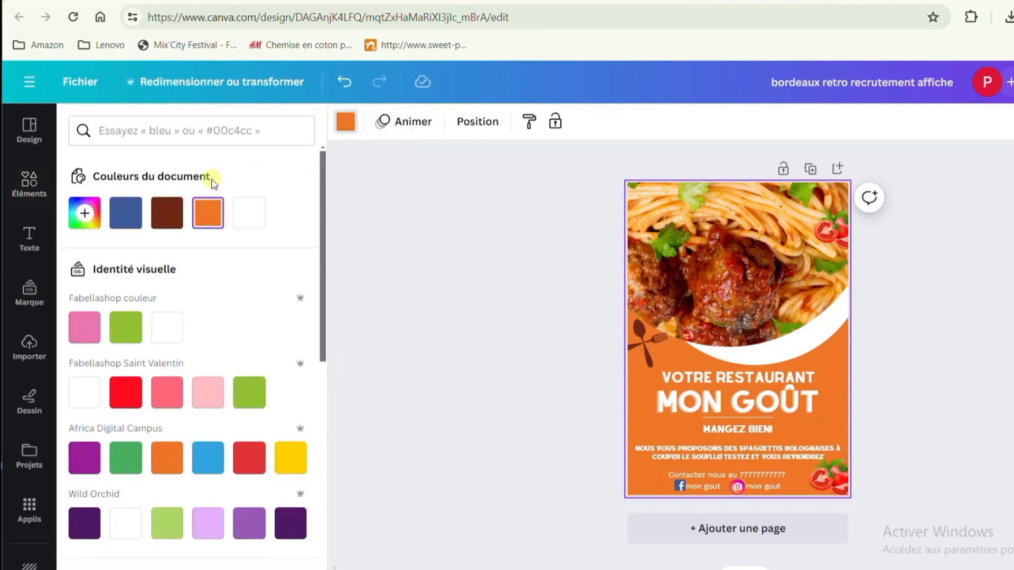
{"action": "left_click", "coordinate": [167, 213]}
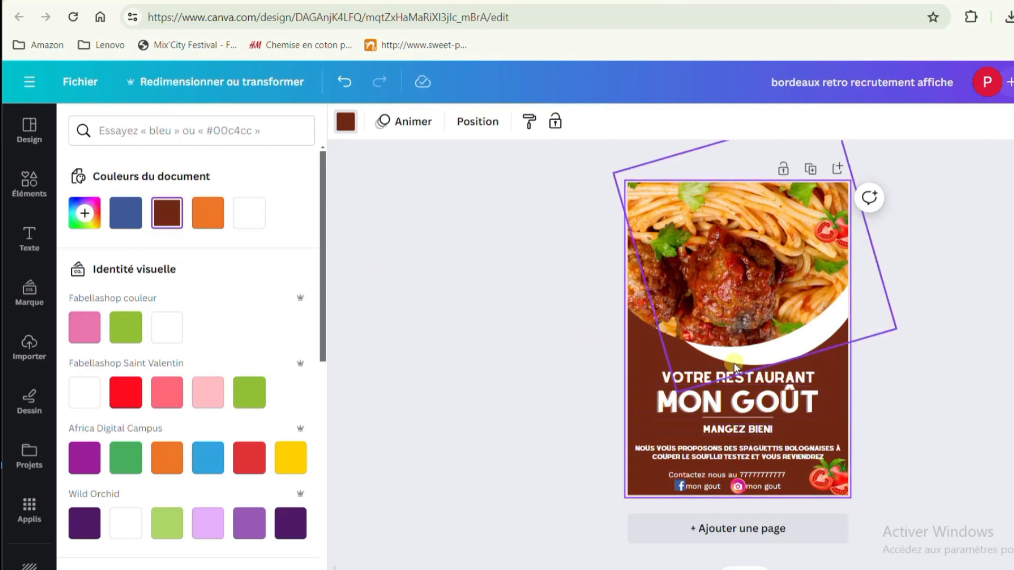
{"action": "left_click", "coordinate": [799, 351]}
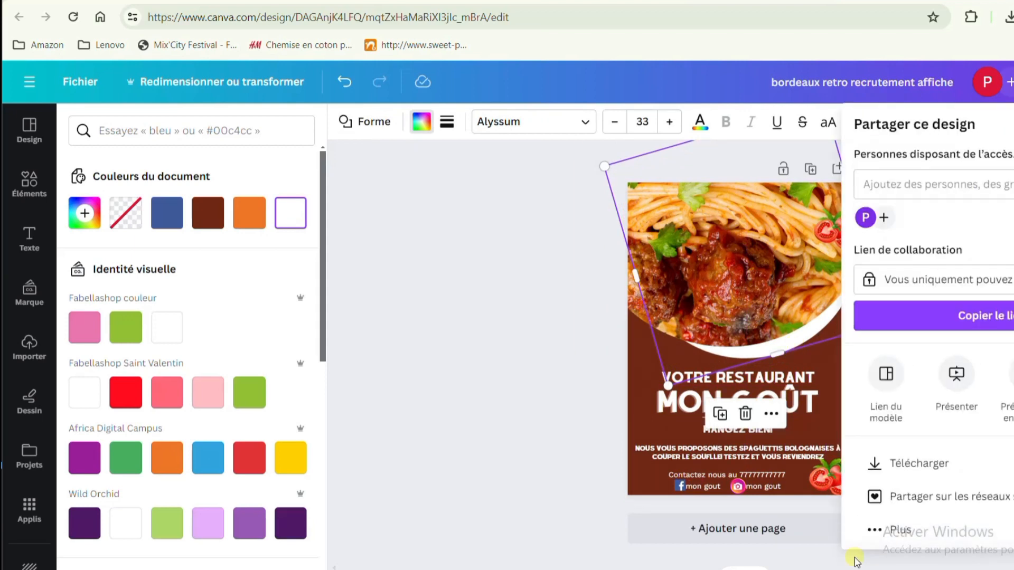
Examine the file types offered for downloading the poster, then close the download options and deselect the circle.
{"action": "left_click", "coordinate": [921, 464]}
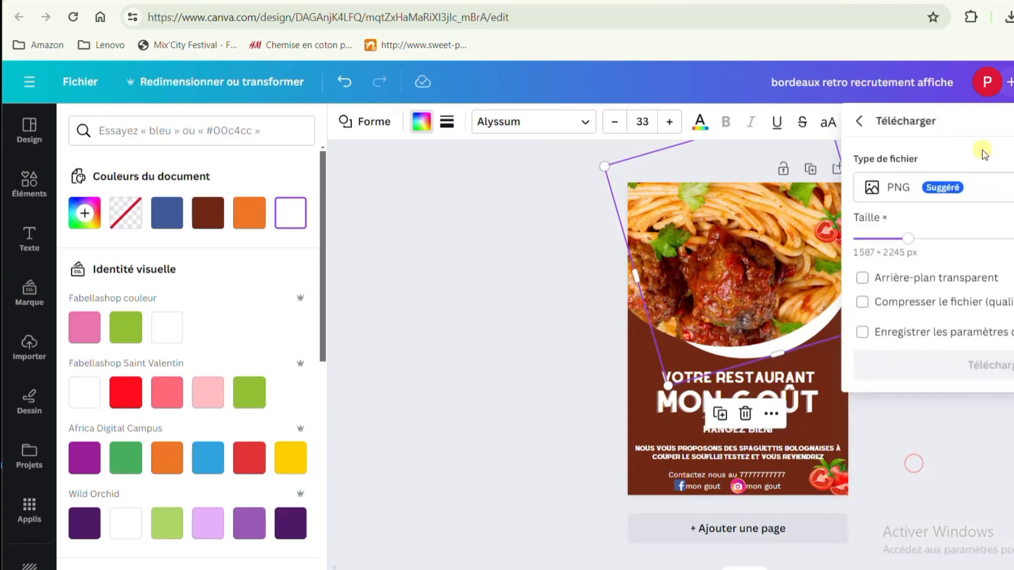
{"action": "left_click", "coordinate": [933, 187]}
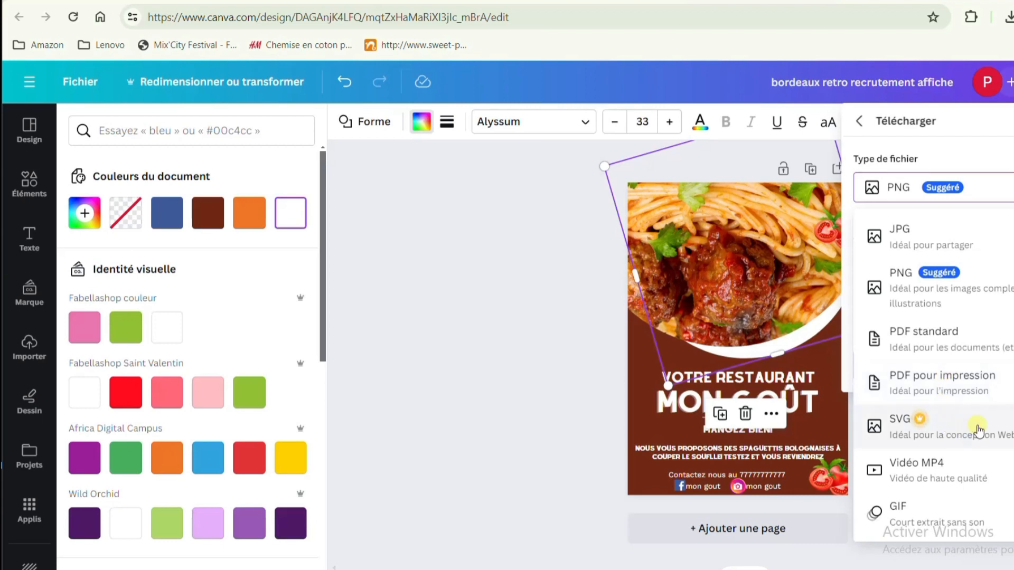
{"action": "left_click", "coordinate": [523, 371]}
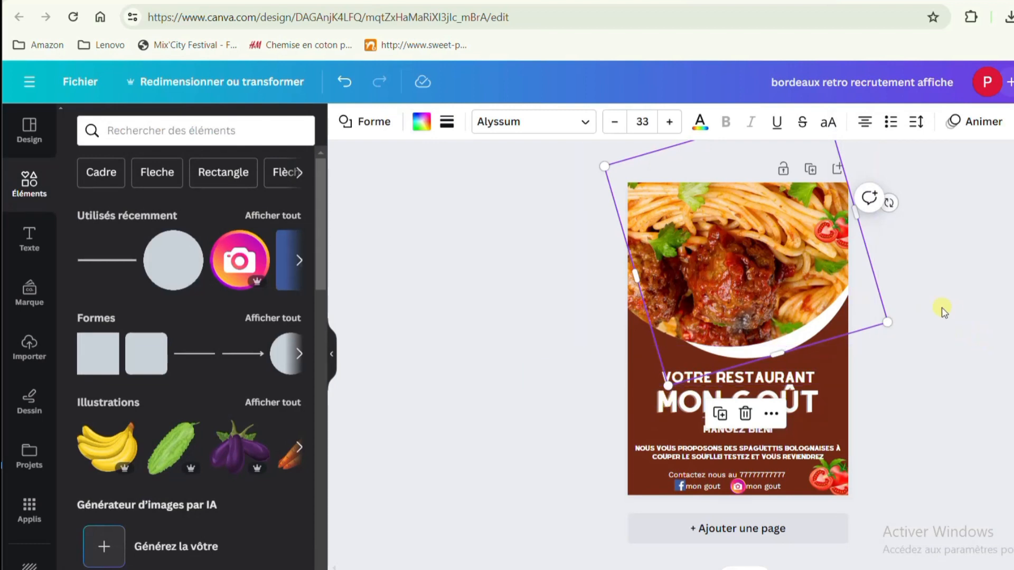
{"action": "left_click", "coordinate": [921, 322]}
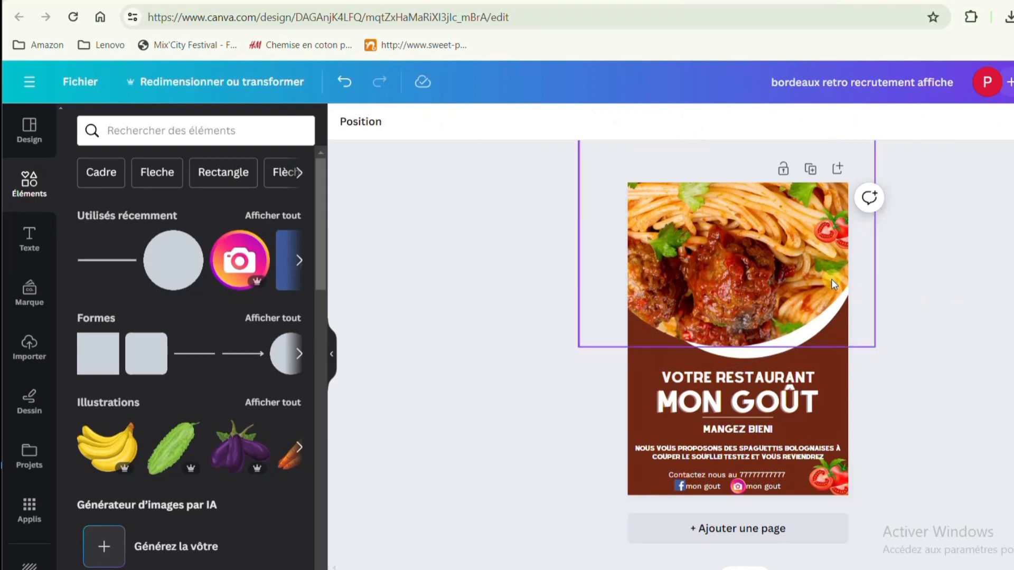
Preview the text animations available for the "MON GOÛT" title without applying one.
{"action": "left_click", "coordinate": [767, 402]}
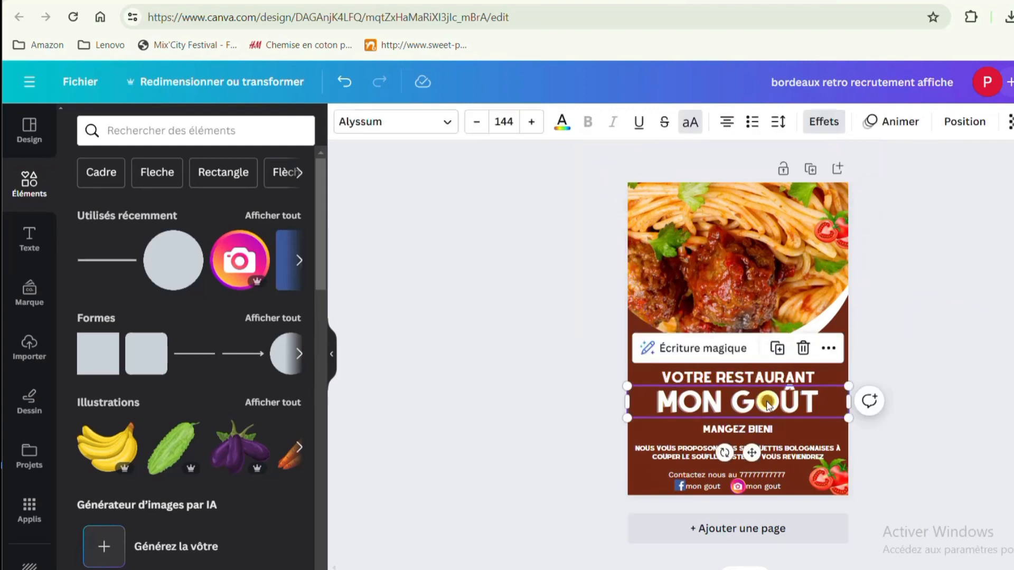
{"action": "left_click", "coordinate": [901, 122]}
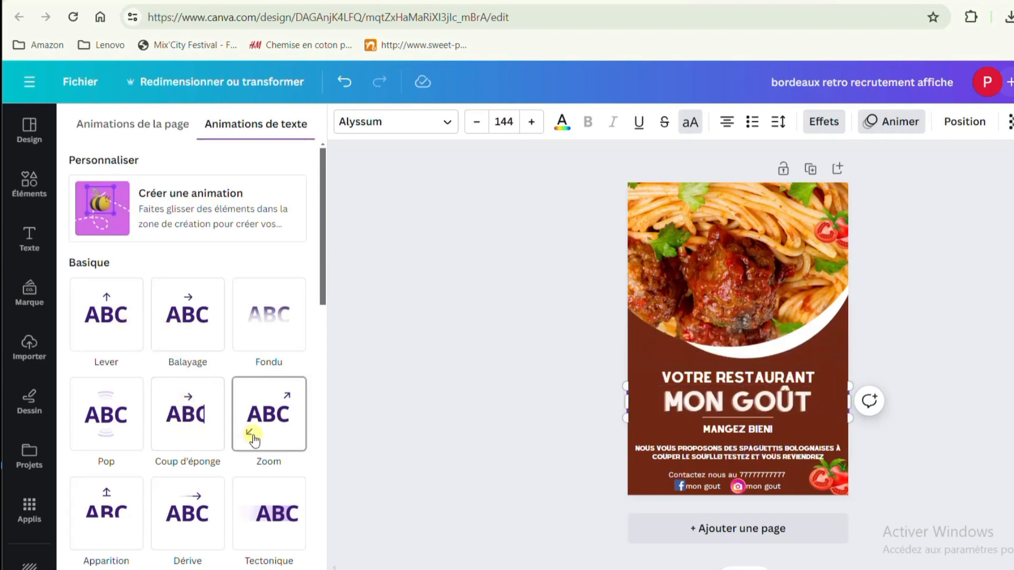
{"action": "left_click", "coordinate": [438, 379]}
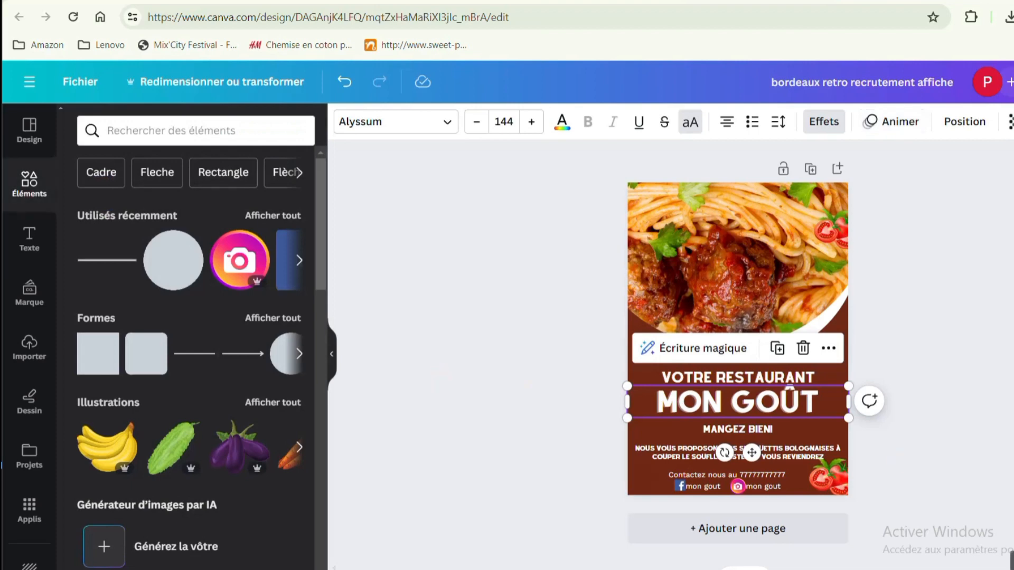